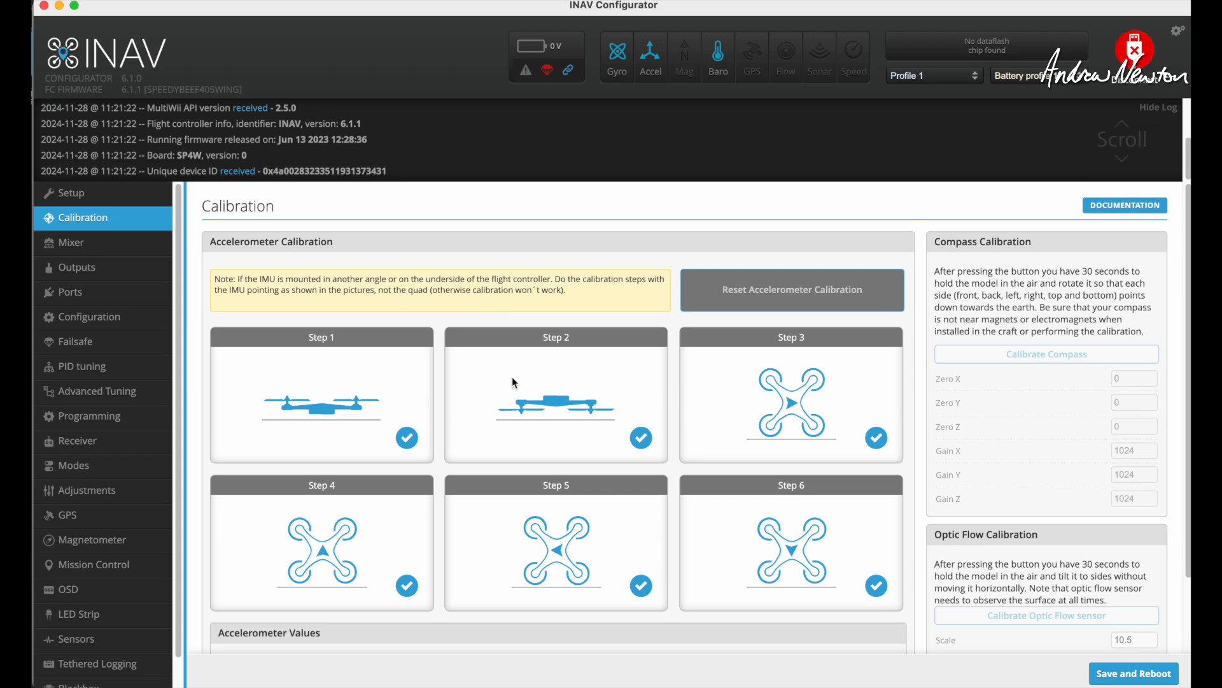
Run the diff command in the CLI and save its output to a text file.
{"action": "left_click", "coordinate": [97, 590]}
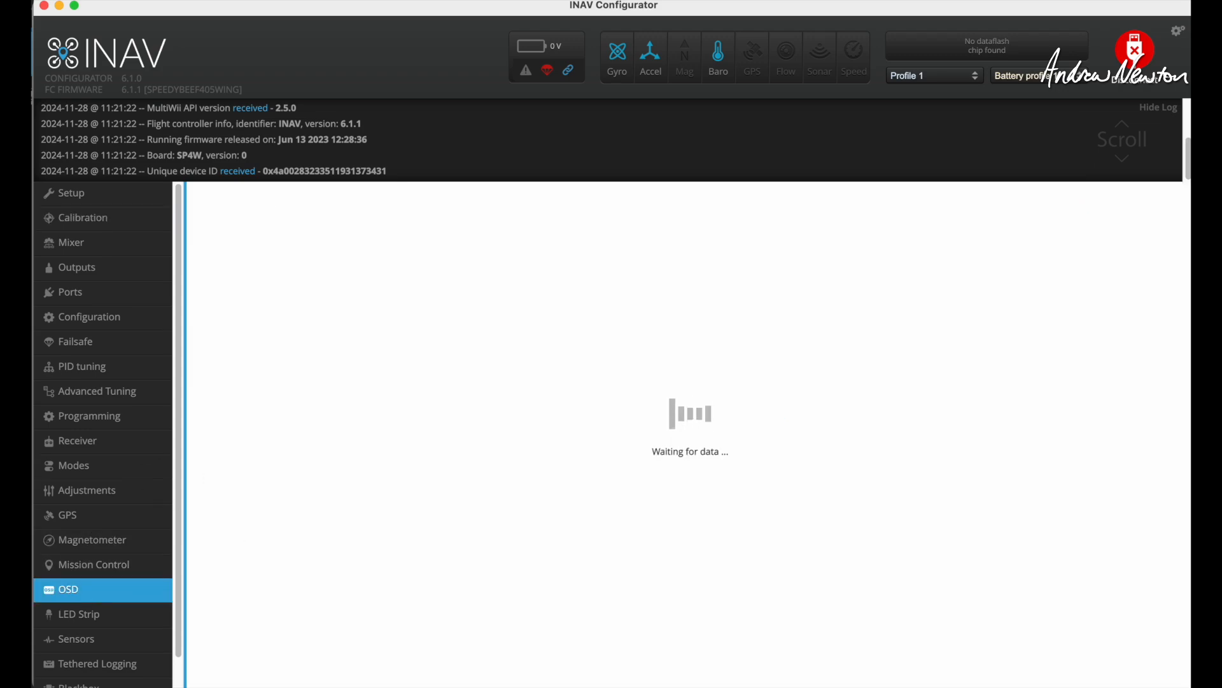
{"action": "scroll", "coordinate": [95, 485], "scroll_direction": "down", "scroll_amount": 2}
{"action": "left_click", "coordinate": [101, 677]}
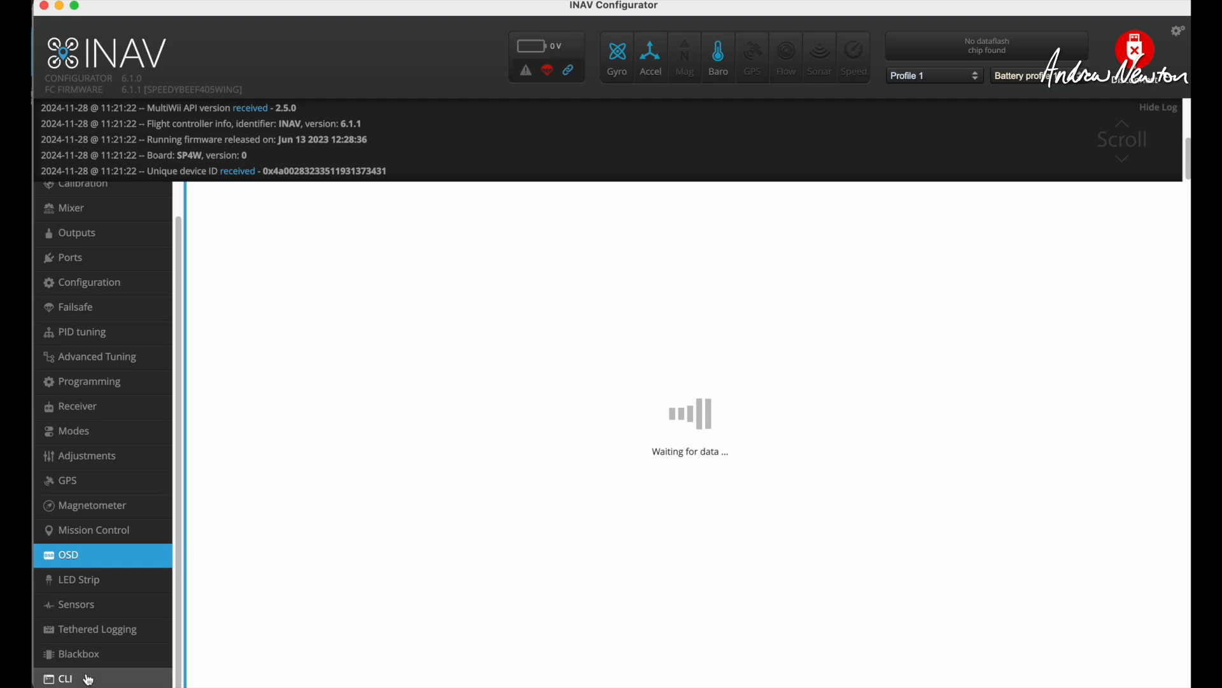
{"action": "type", "text": "dif"}
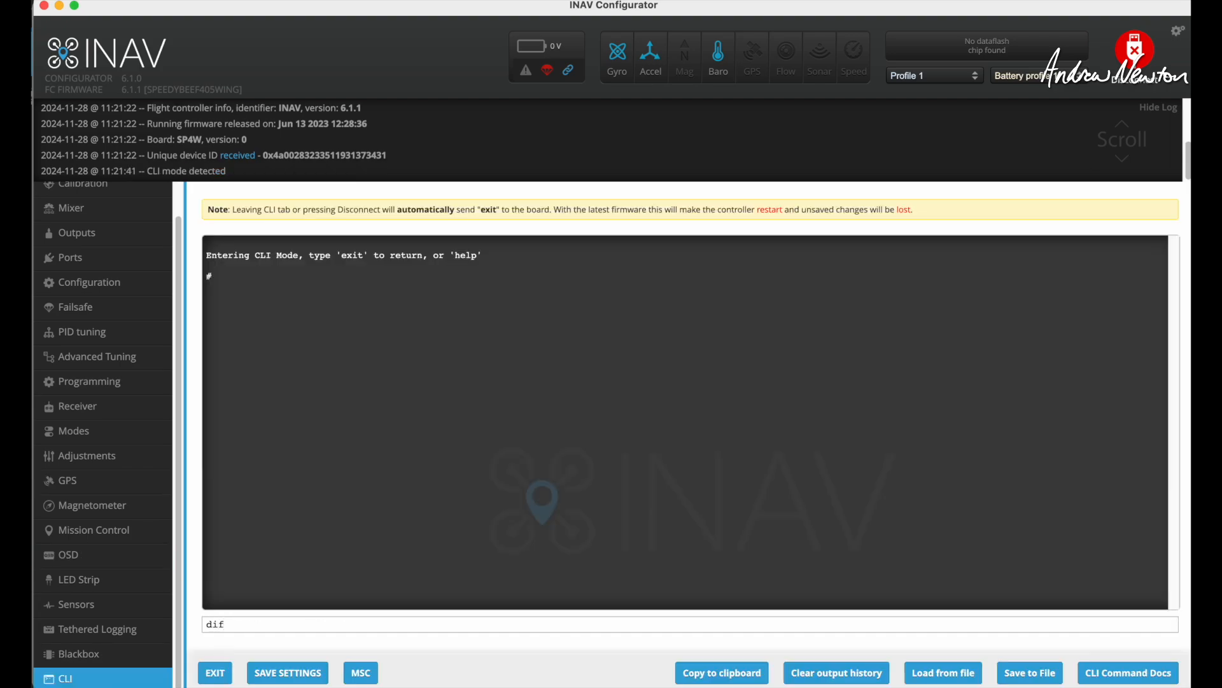
{"action": "type", "text": "f"}
{"action": "key", "text": "Return"}
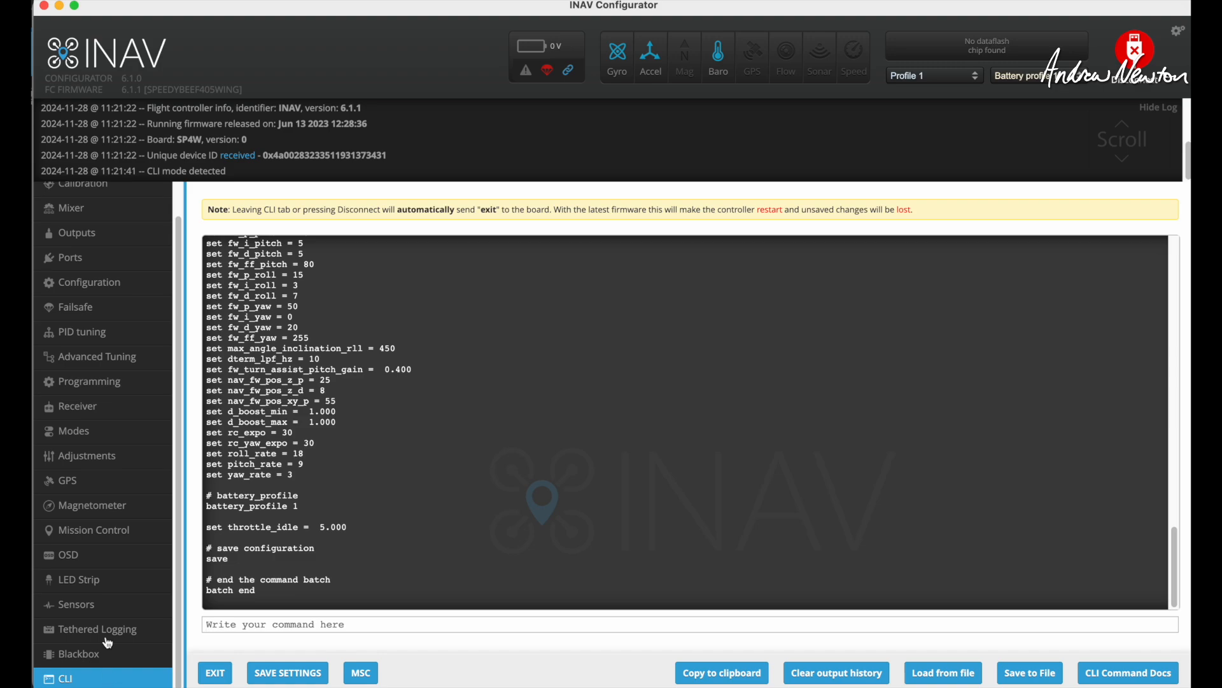
{"action": "left_click", "coordinate": [1031, 673]}
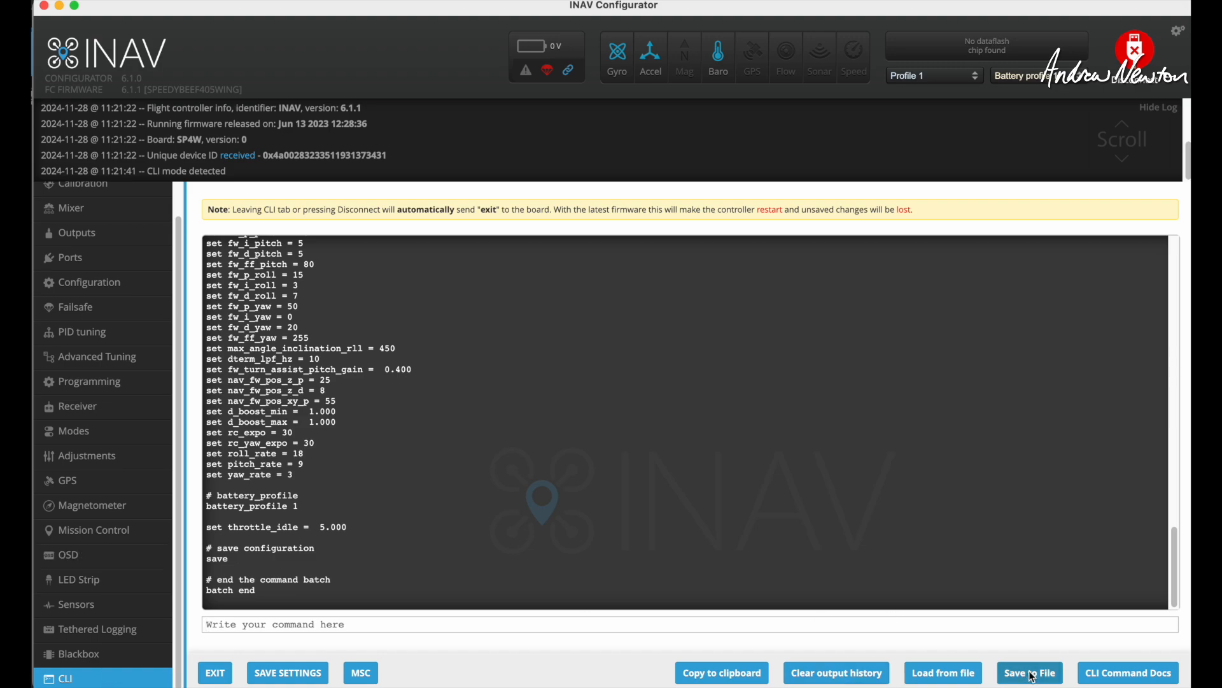
{"action": "left_click", "coordinate": [895, 496]}
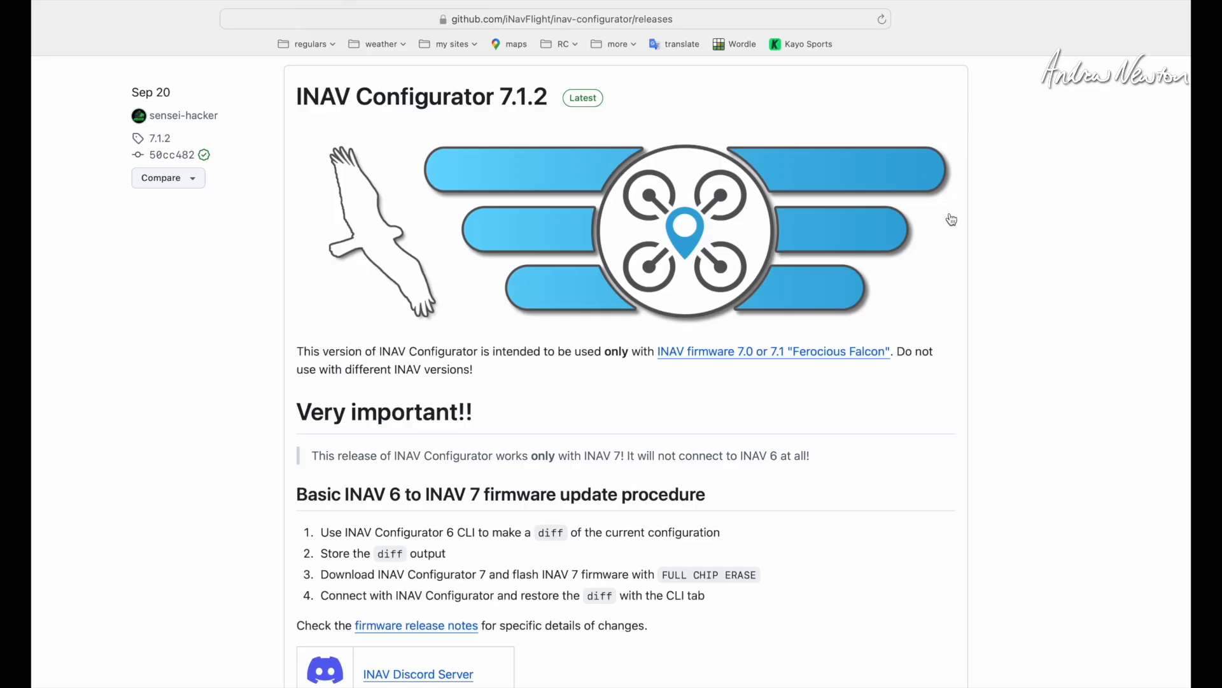
Examine the INAV Configurator 8.0 RC1 and 7.1.2 release notes on GitHub, including the INAV 6 to INAV 7 update procedure.
{"action": "scroll", "coordinate": [912, 297], "scroll_direction": "up", "scroll_amount": 1}
{"action": "scroll", "coordinate": [912, 297], "scroll_direction": "up", "scroll_amount": 20}
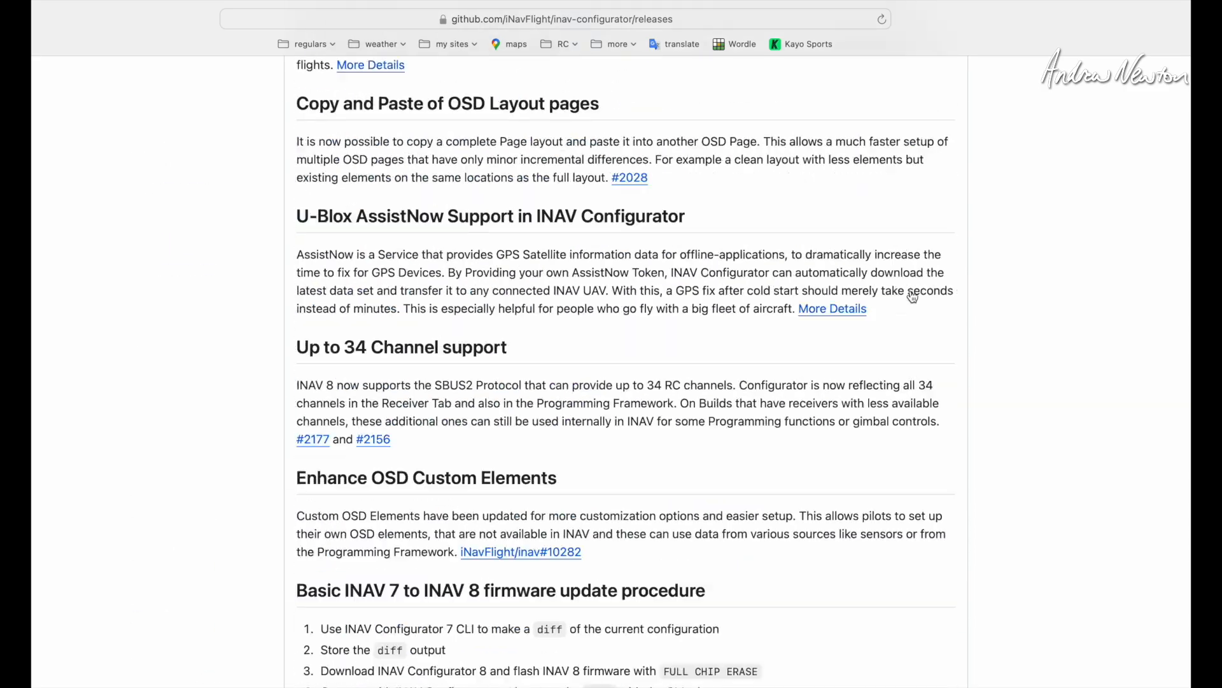
{"action": "scroll", "coordinate": [912, 298], "scroll_direction": "up", "scroll_amount": 3}
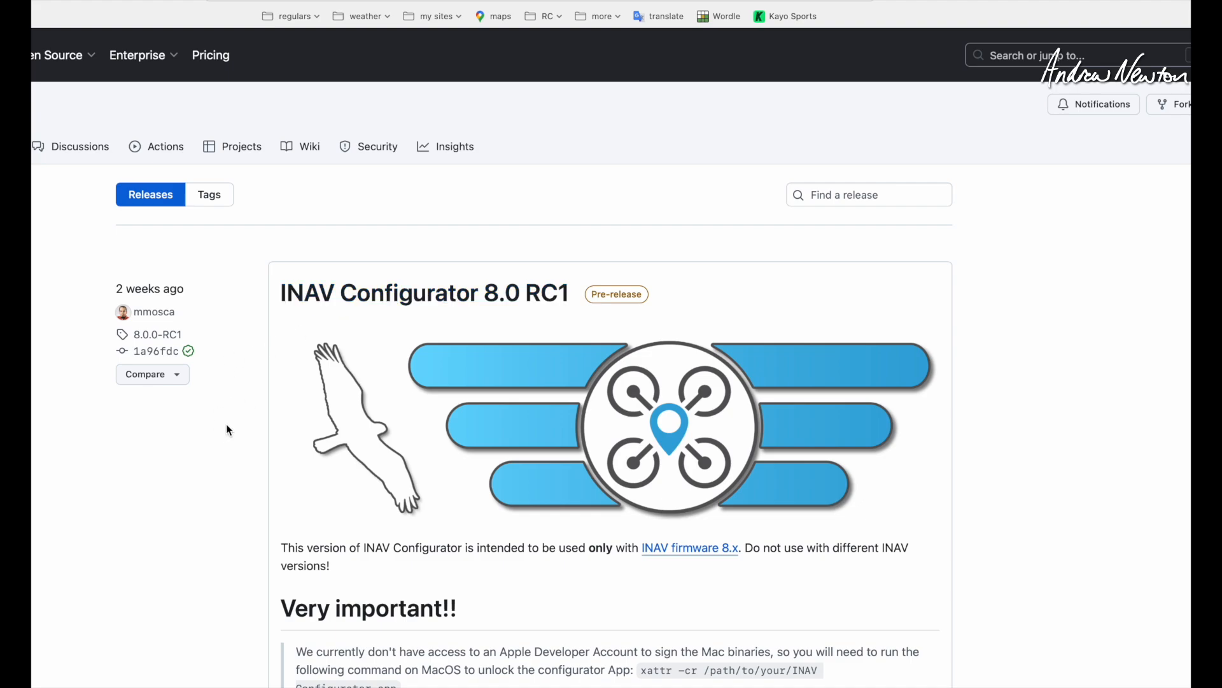
{"action": "scroll", "coordinate": [230, 431], "scroll_direction": "down", "scroll_amount": 5}
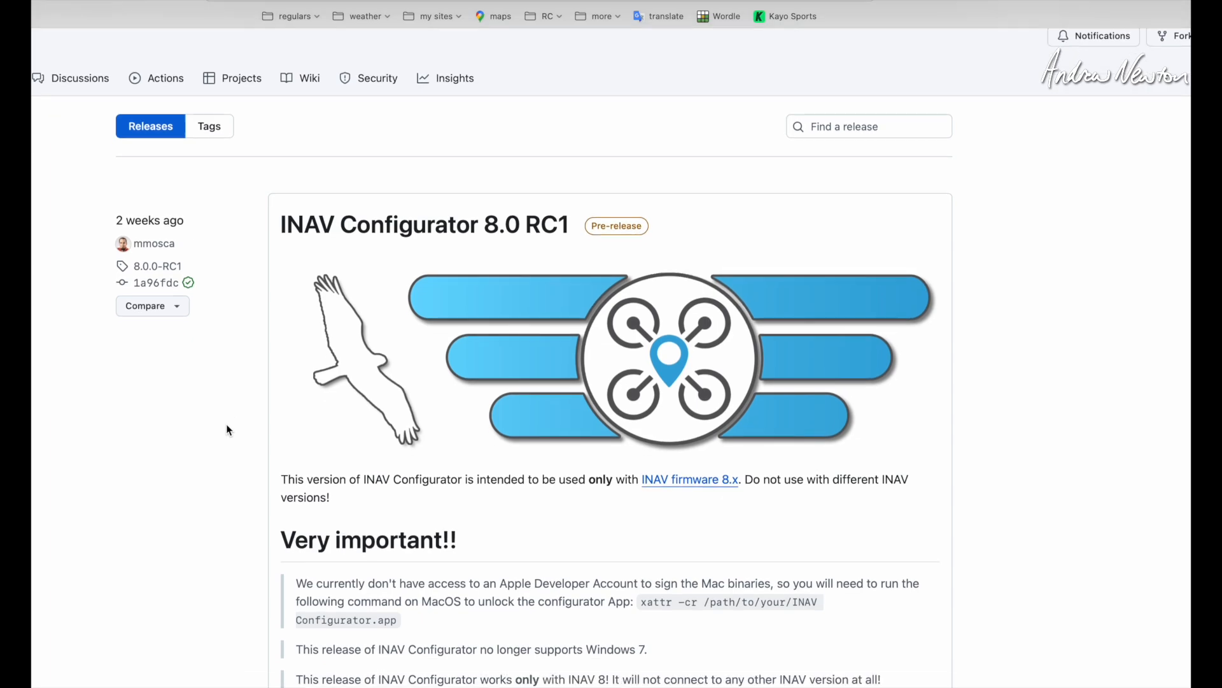
{"action": "scroll", "coordinate": [229, 431], "scroll_direction": "down", "scroll_amount": 3}
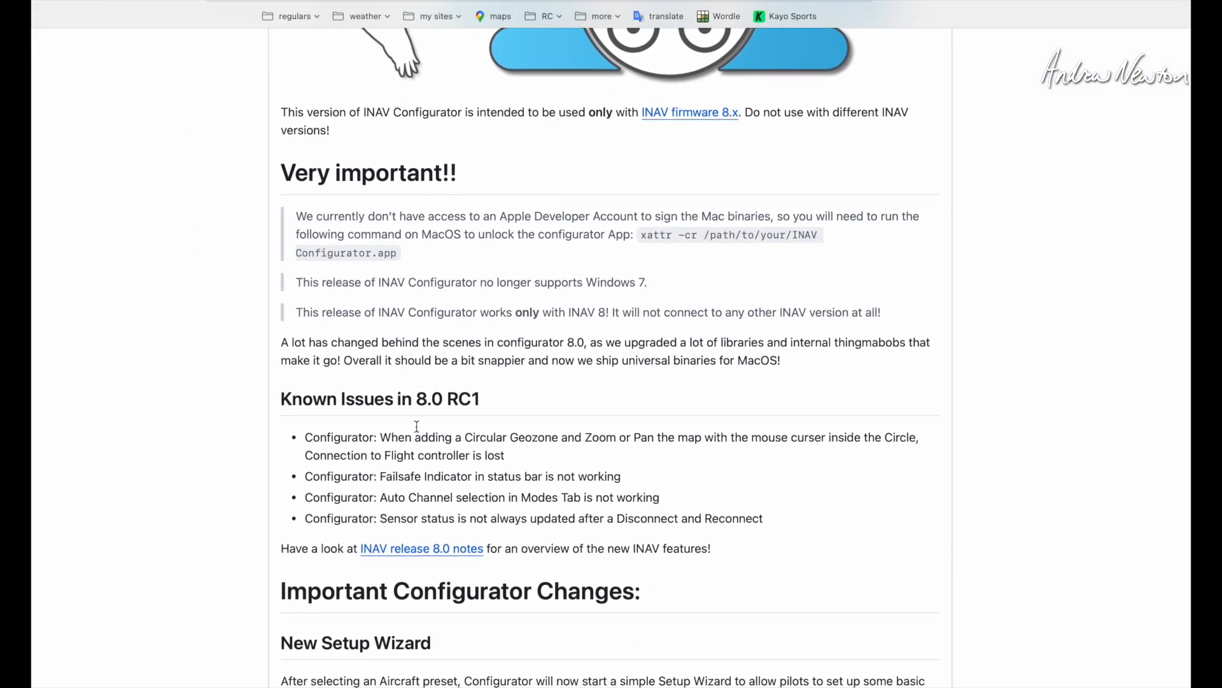
{"action": "scroll", "coordinate": [318, 534], "scroll_direction": "down", "scroll_amount": 13}
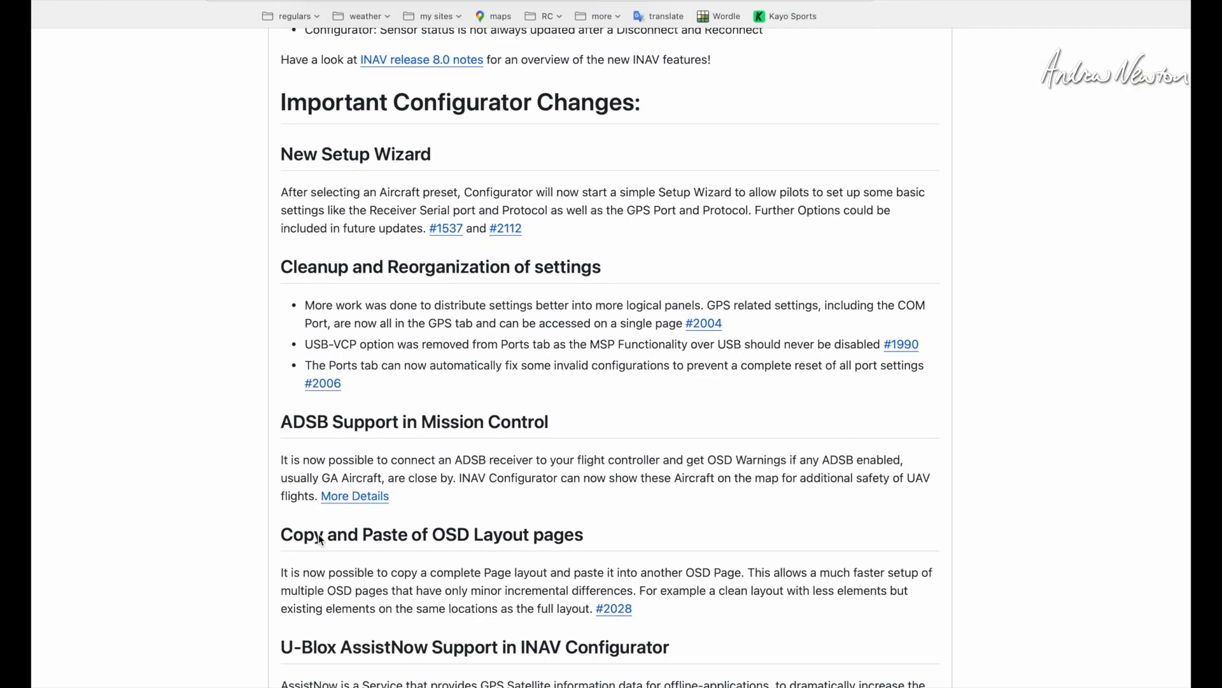
{"action": "scroll", "coordinate": [319, 537], "scroll_direction": "down", "scroll_amount": 20}
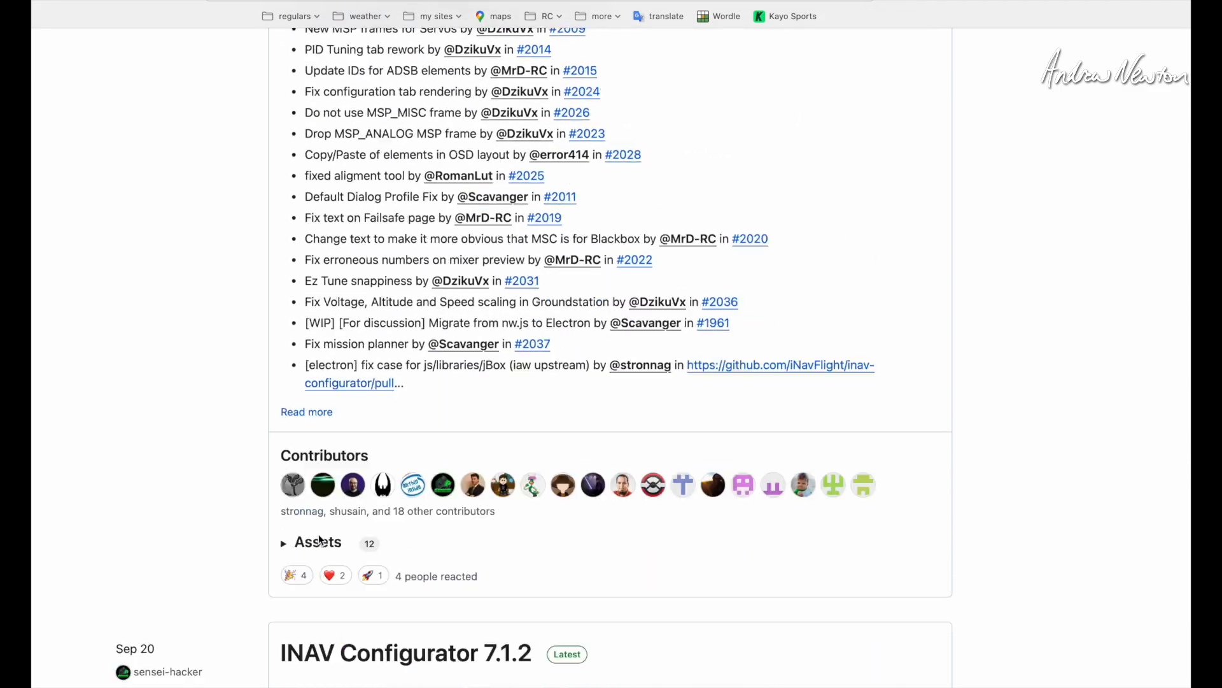
{"action": "scroll", "coordinate": [320, 539], "scroll_direction": "down", "scroll_amount": 3}
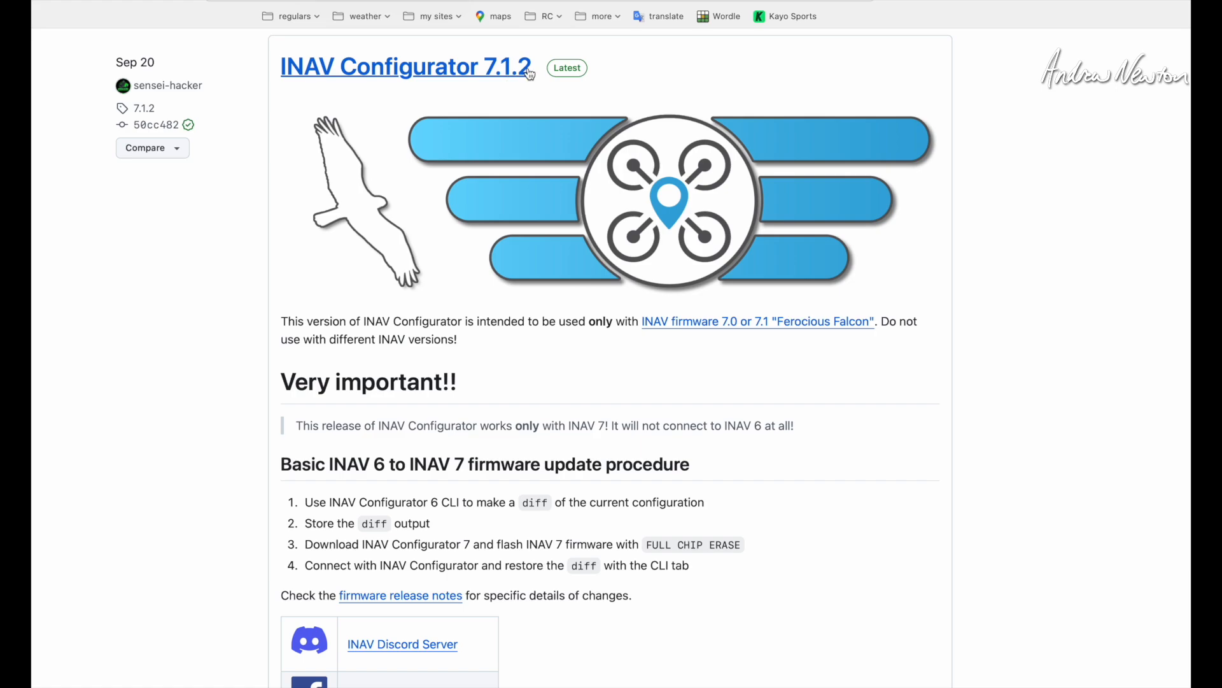
{"action": "scroll", "coordinate": [252, 356], "scroll_direction": "down", "scroll_amount": 2}
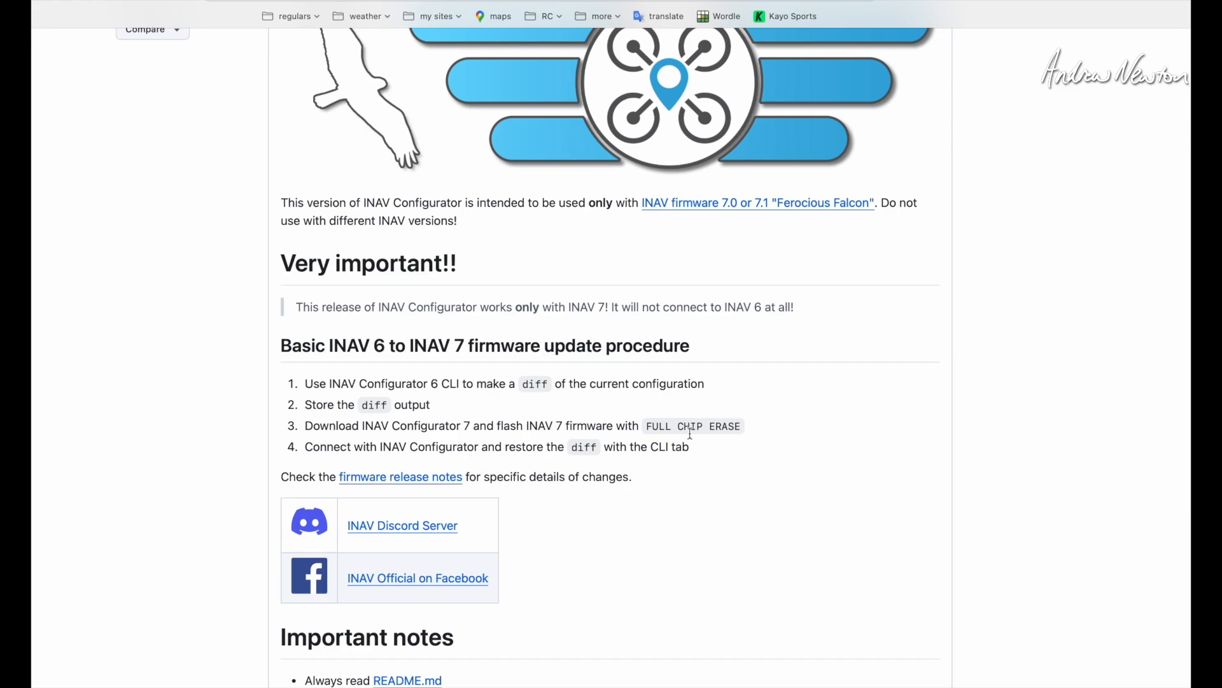
{"action": "scroll", "coordinate": [151, 410], "scroll_direction": "down", "scroll_amount": 10}
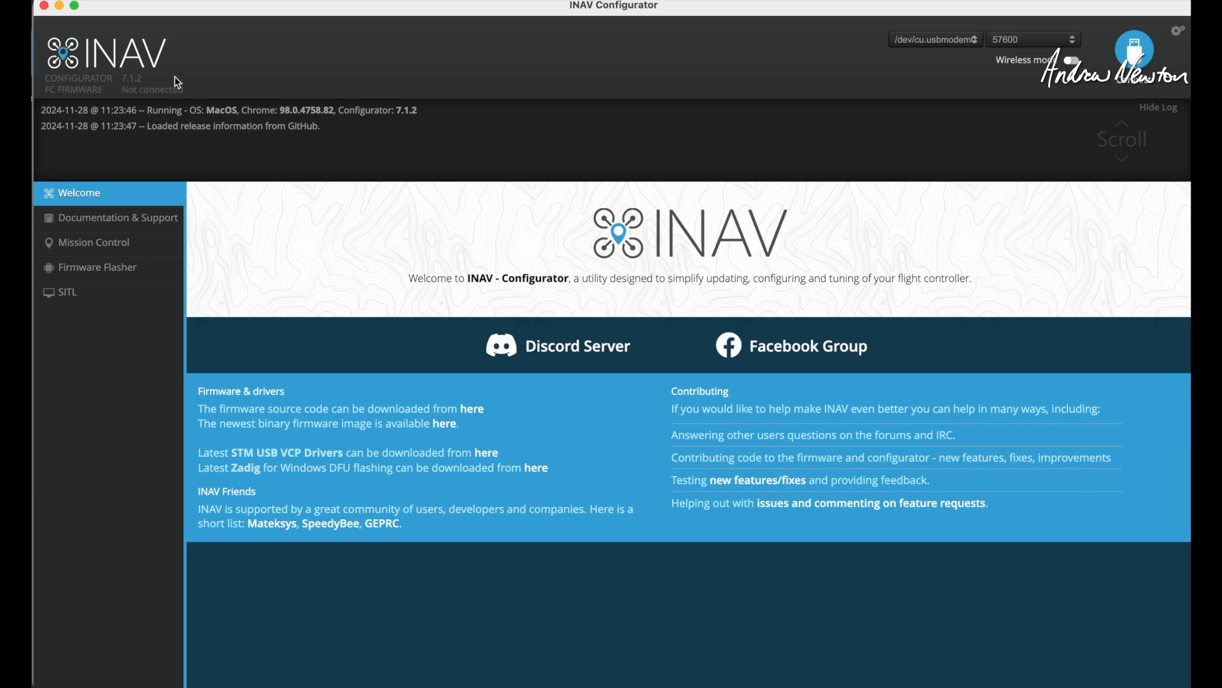
Connect to the flight controller in INAV Configurator 7.1.2 and reboot it into DFU mode with the dfu command.
{"action": "left_click", "coordinate": [1136, 50]}
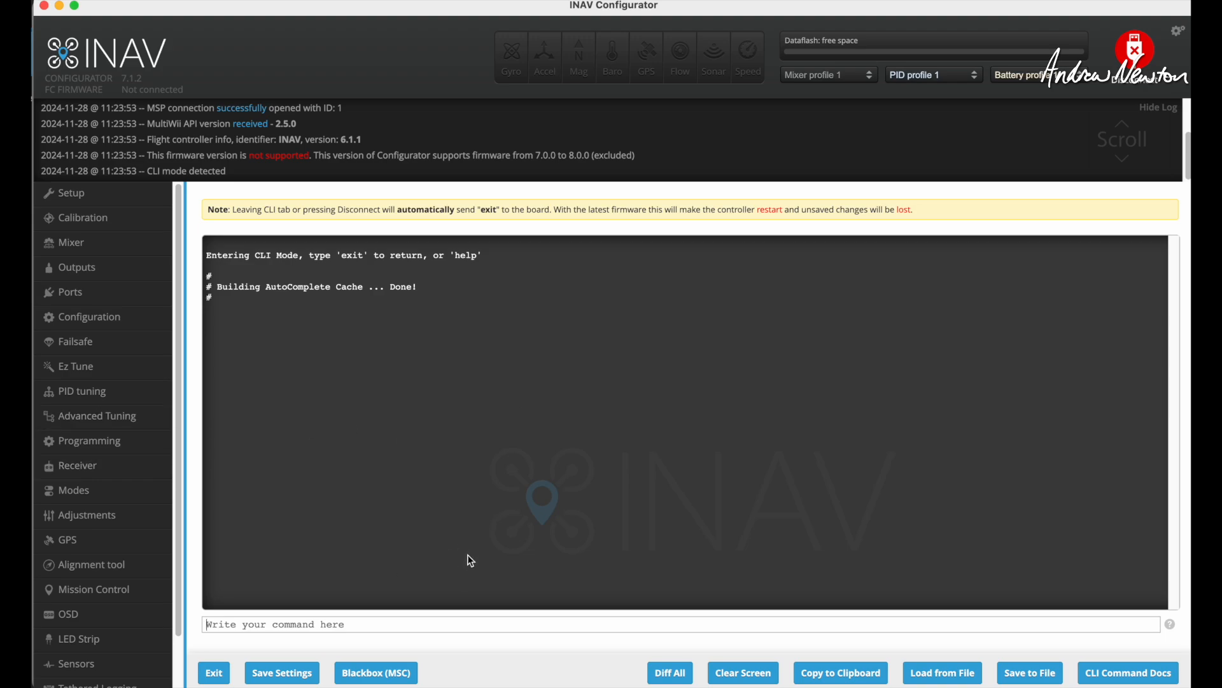
{"action": "type", "text": "dfu"}
{"action": "key", "text": "Return"}
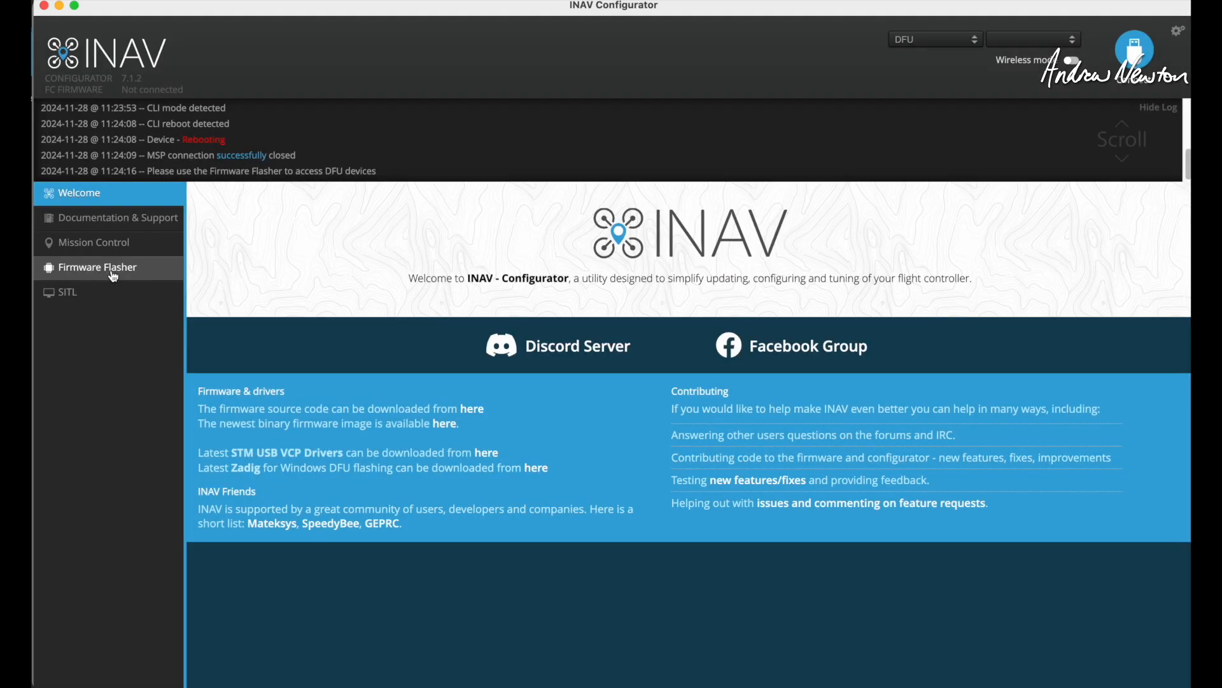
Open the Firmware Flasher and choose SPEEDYBEEF405WING as the target board.
{"action": "left_click", "coordinate": [113, 275]}
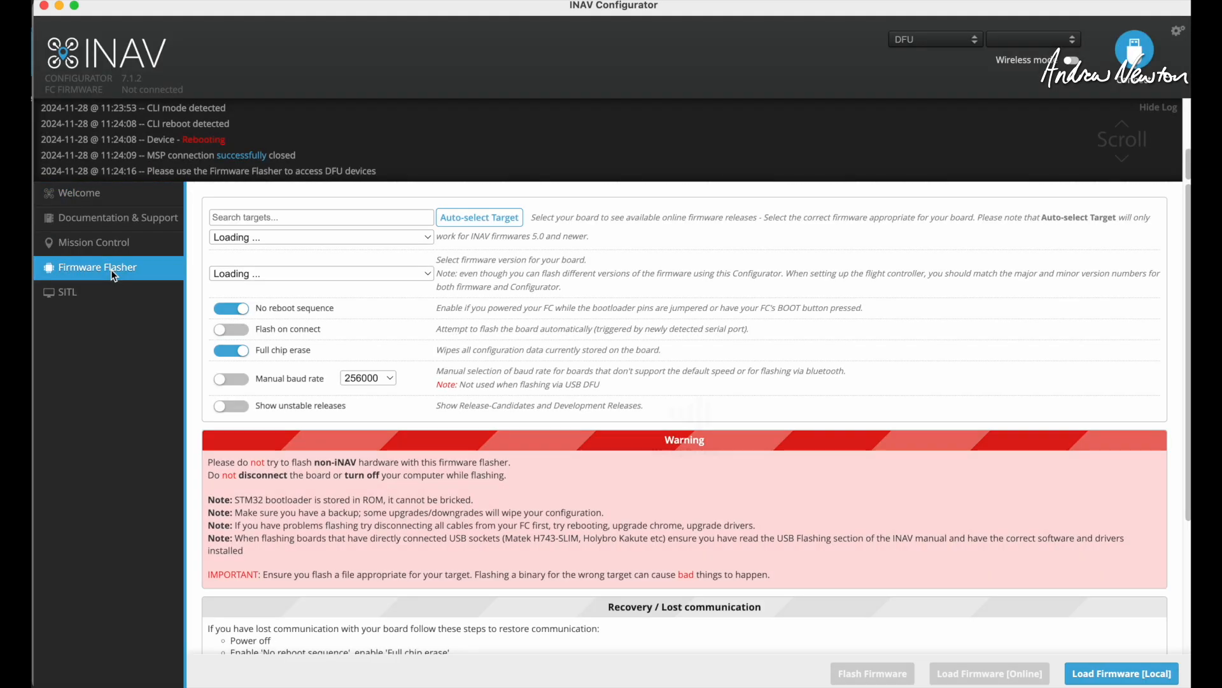
{"action": "left_click", "coordinate": [302, 237]}
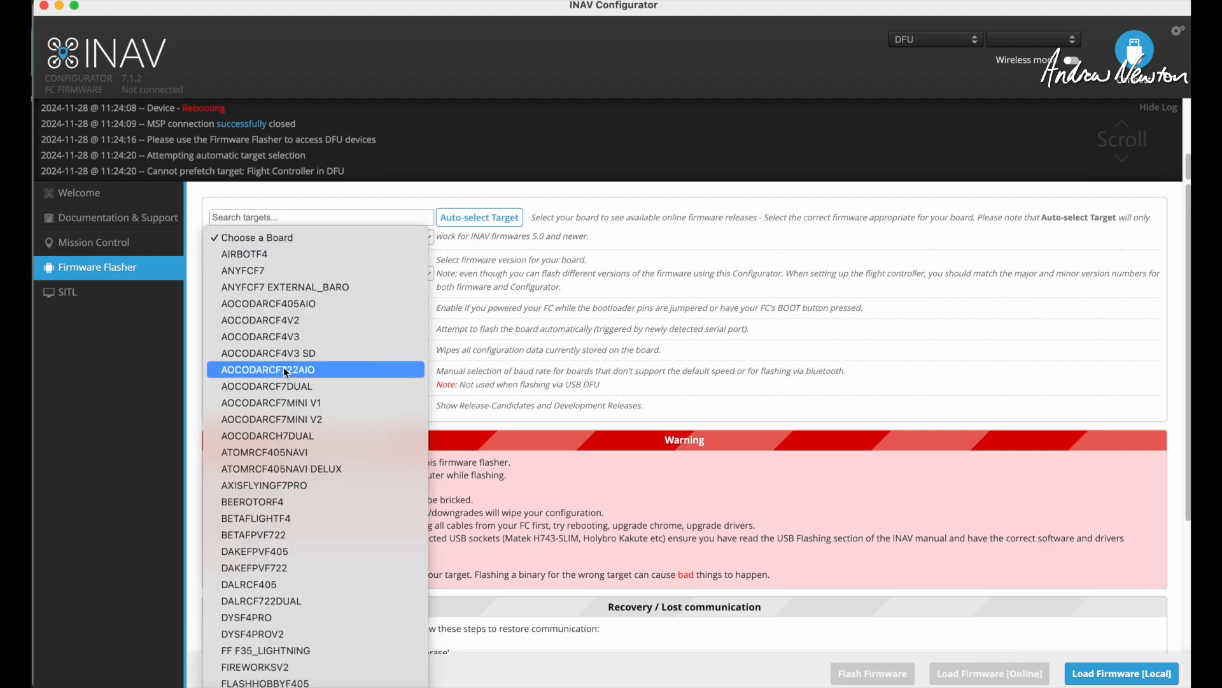
{"action": "scroll", "coordinate": [285, 372], "scroll_direction": "down", "scroll_amount": 15}
{"action": "scroll", "coordinate": [286, 373], "scroll_direction": "down", "scroll_amount": 20}
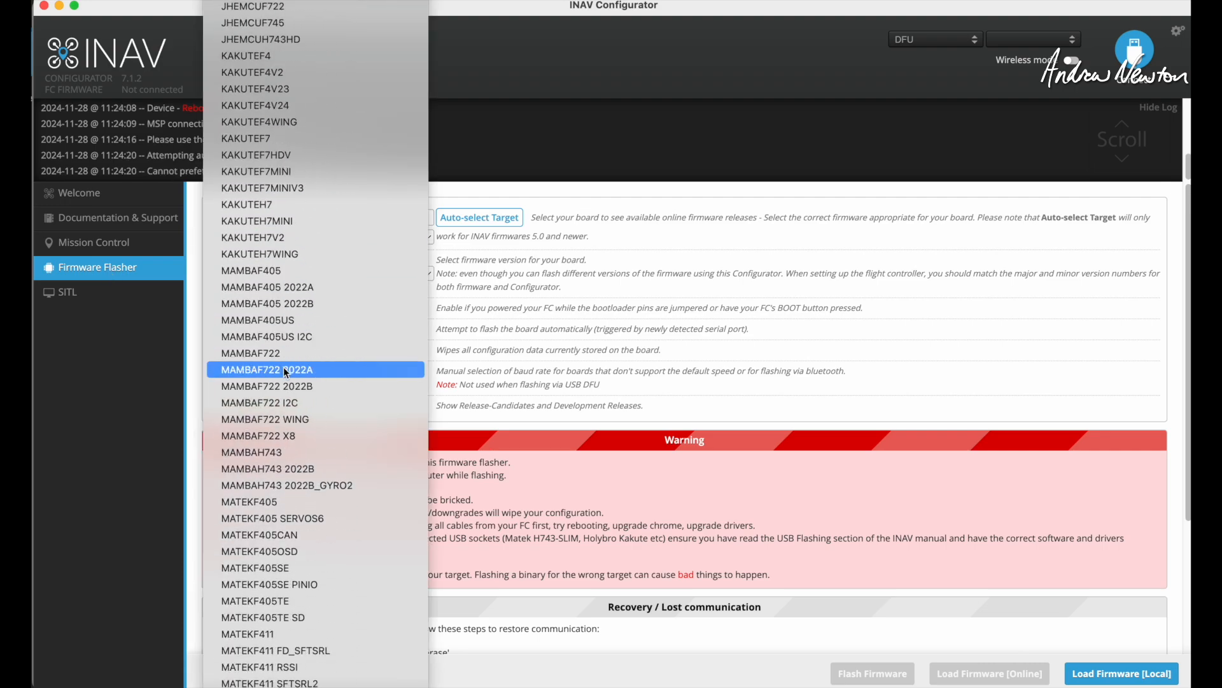
{"action": "scroll", "coordinate": [286, 372], "scroll_direction": "down", "scroll_amount": 4}
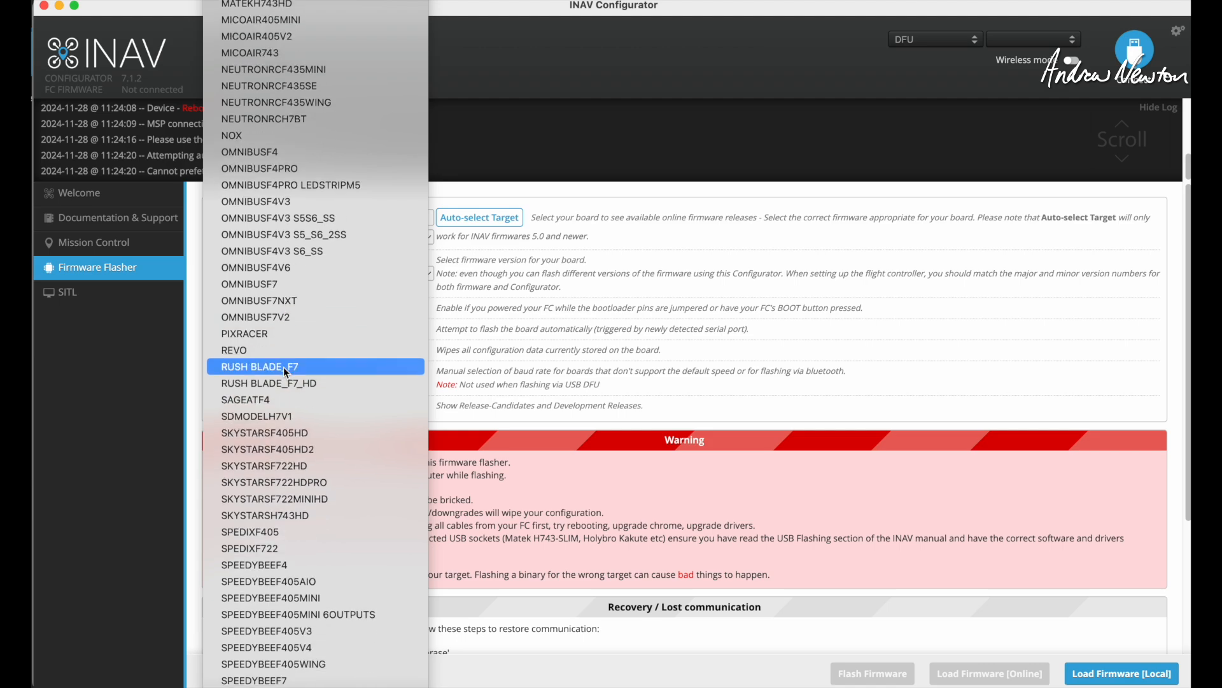
{"action": "scroll", "coordinate": [284, 337], "scroll_direction": "up", "scroll_amount": 4}
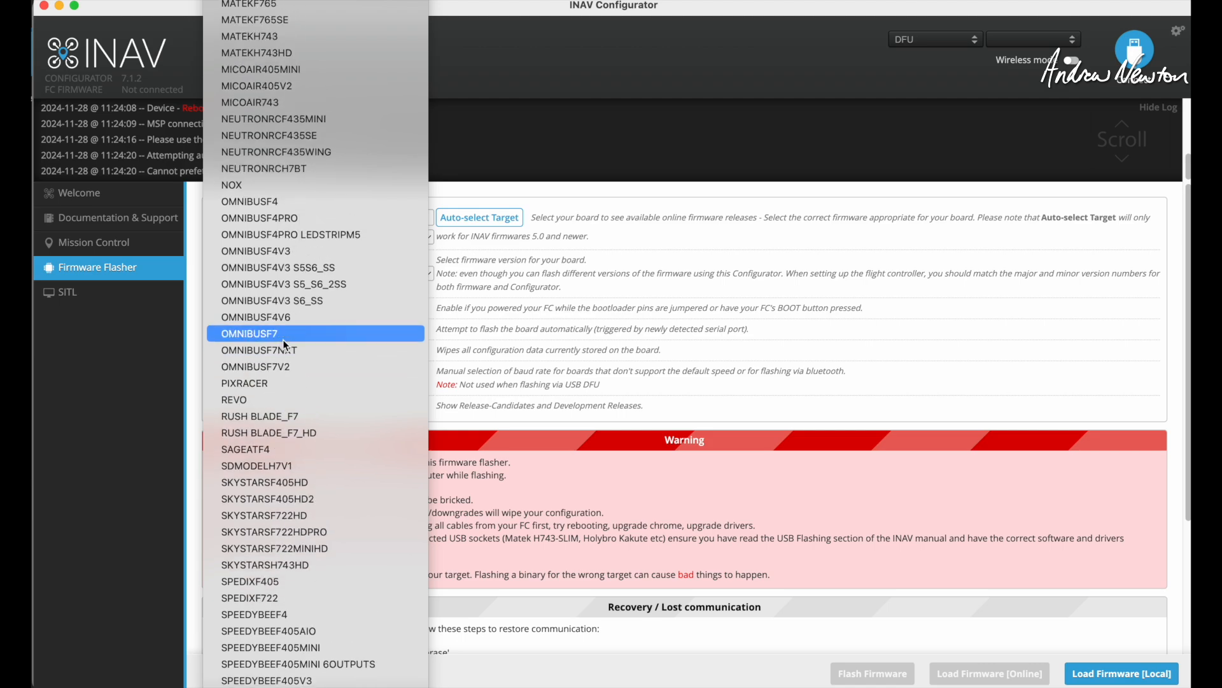
{"action": "scroll", "coordinate": [284, 337], "scroll_direction": "down", "scroll_amount": 4}
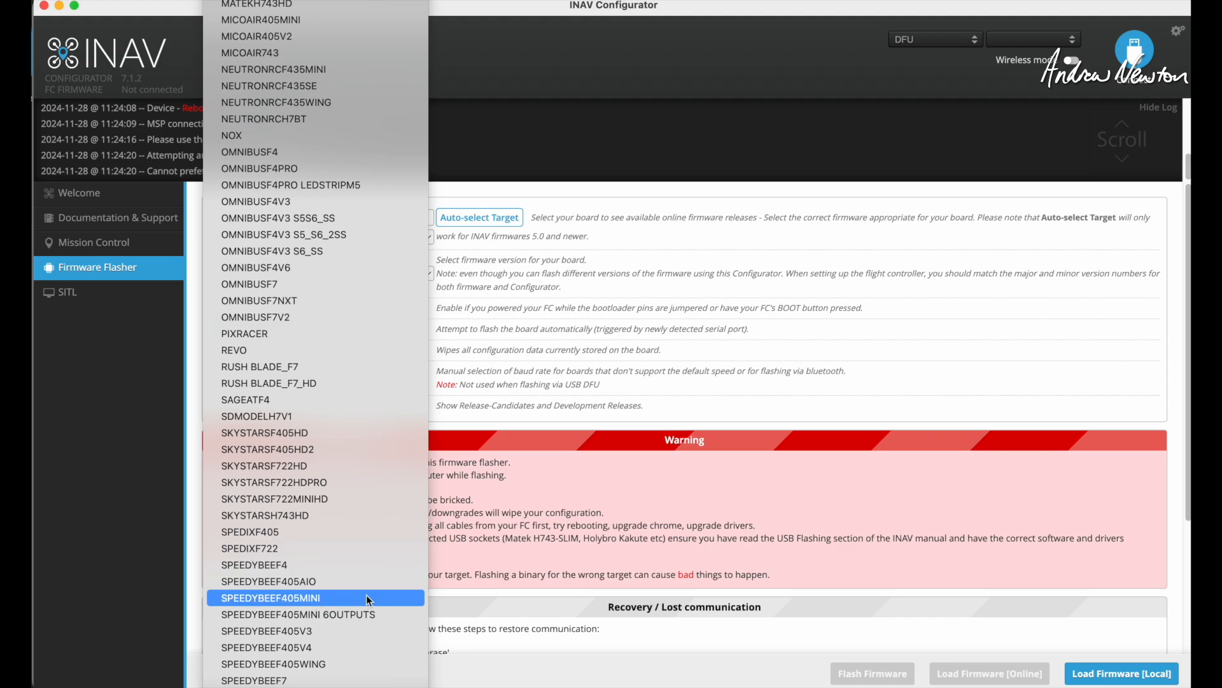
{"action": "left_click", "coordinate": [294, 664]}
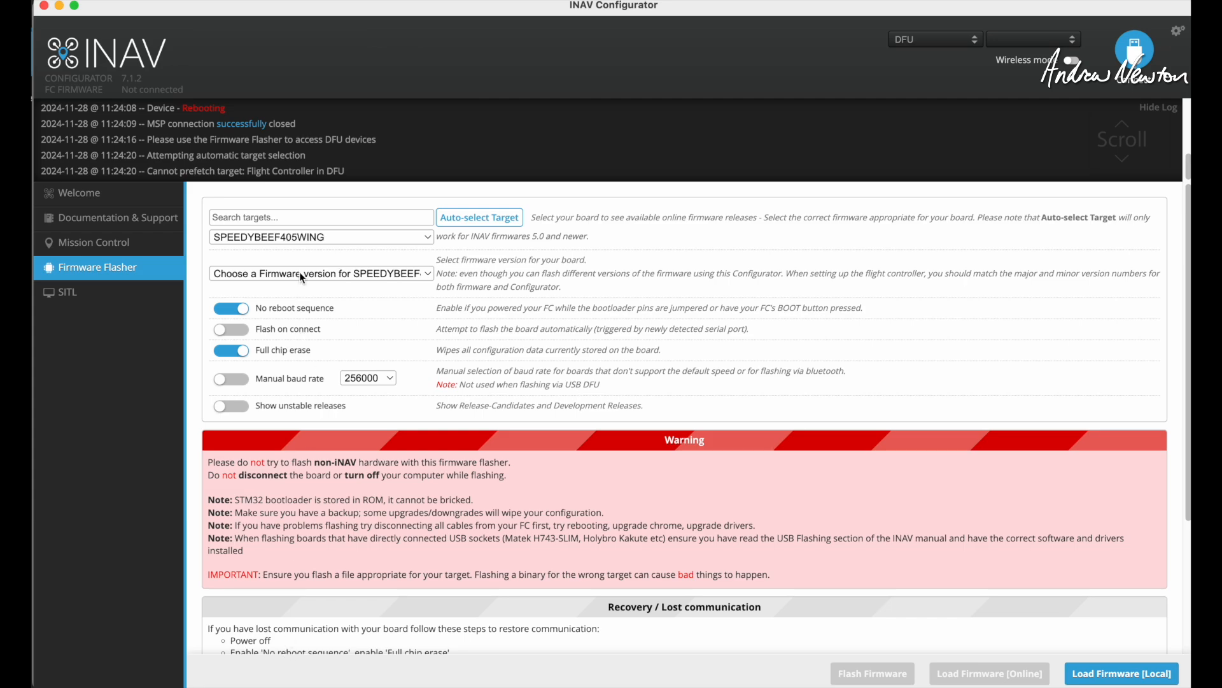
Select the stable 7.1.2 firmware for SPEEDYBEEF405WING and load it from the online source.
{"action": "left_click", "coordinate": [300, 272]}
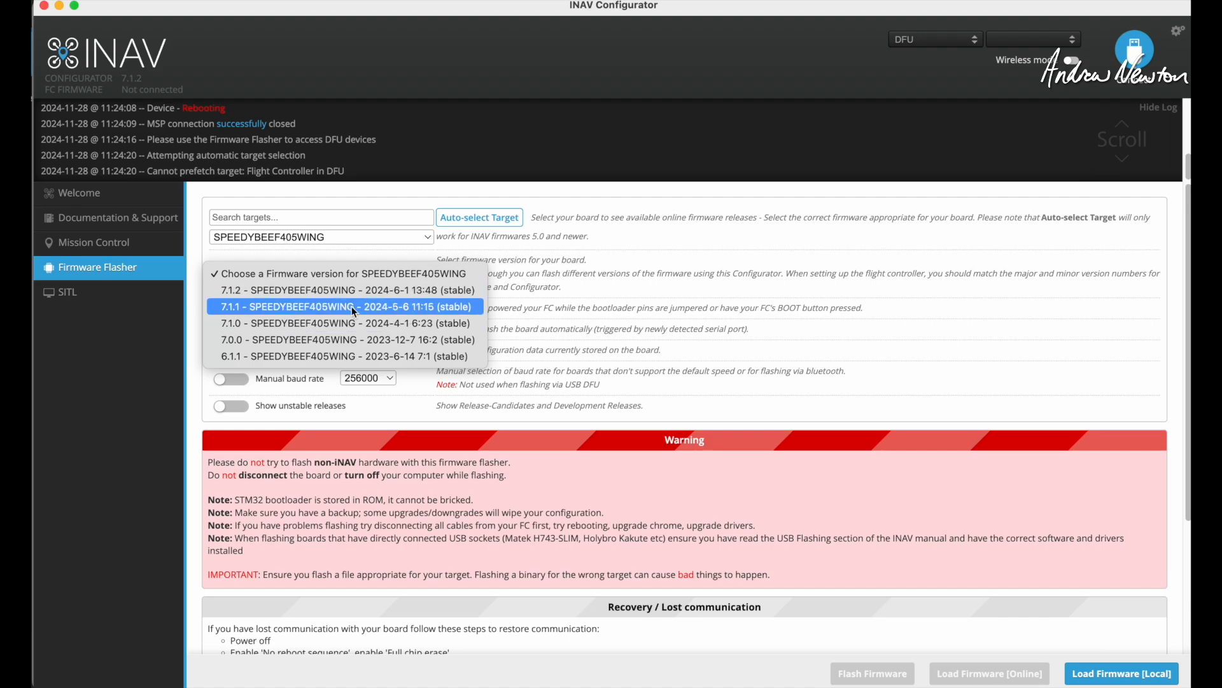
{"action": "left_click", "coordinate": [342, 291]}
{"action": "left_click", "coordinate": [986, 674]}
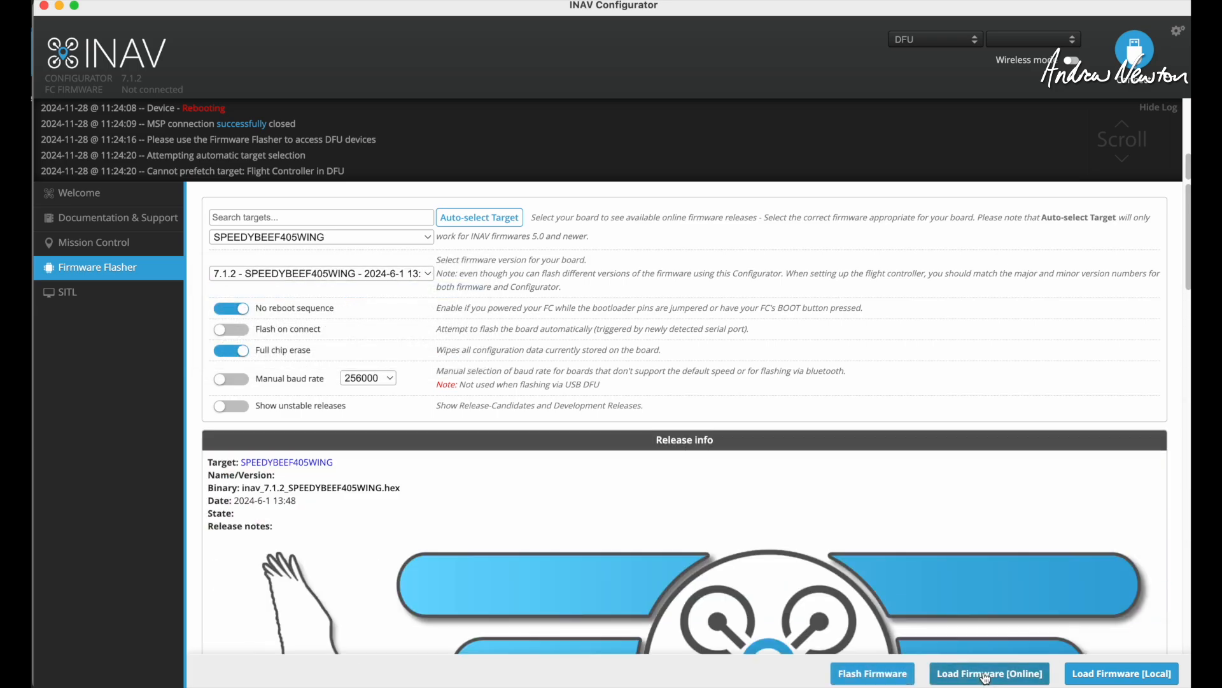
Review the upgrade instructions in the release info and flash the loaded 7.1.2 firmware onto the board.
{"action": "scroll", "coordinate": [573, 544], "scroll_direction": "down", "scroll_amount": 15}
{"action": "scroll", "coordinate": [571, 540], "scroll_direction": "down", "scroll_amount": 5}
{"action": "scroll", "coordinate": [384, 354], "scroll_direction": "down", "scroll_amount": 8}
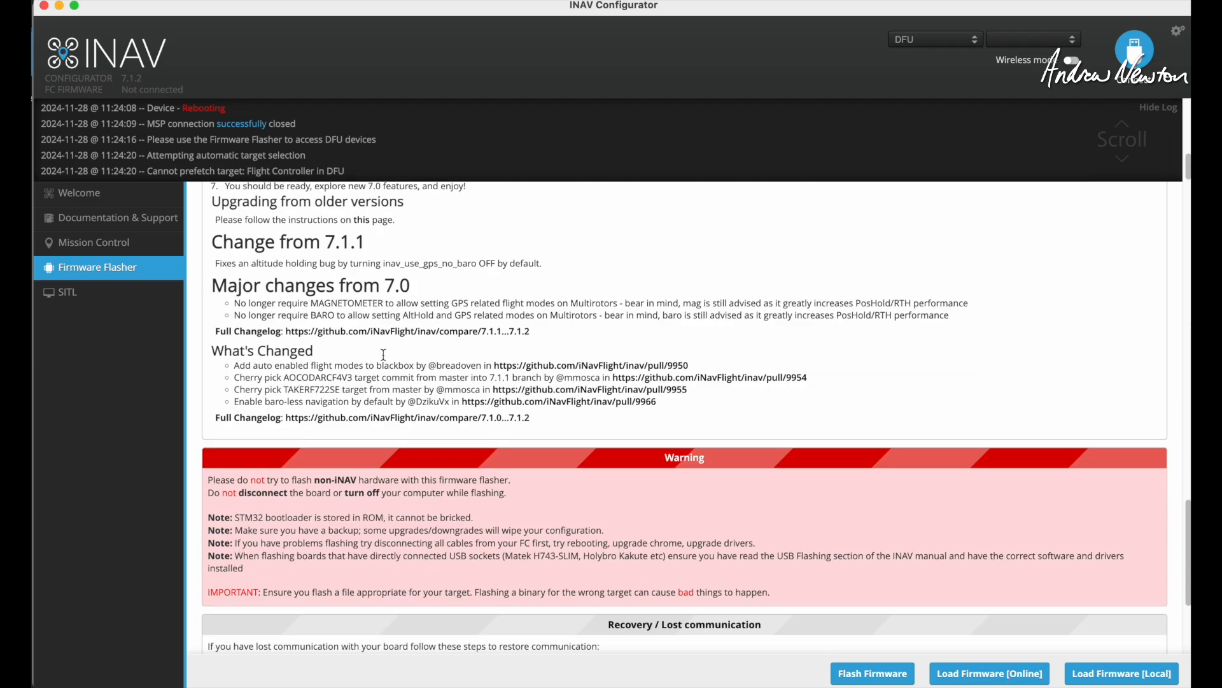
{"action": "scroll", "coordinate": [383, 355], "scroll_direction": "up", "scroll_amount": 12}
{"action": "scroll", "coordinate": [383, 355], "scroll_direction": "up", "scroll_amount": 3}
{"action": "scroll", "coordinate": [421, 382], "scroll_direction": "down", "scroll_amount": 9}
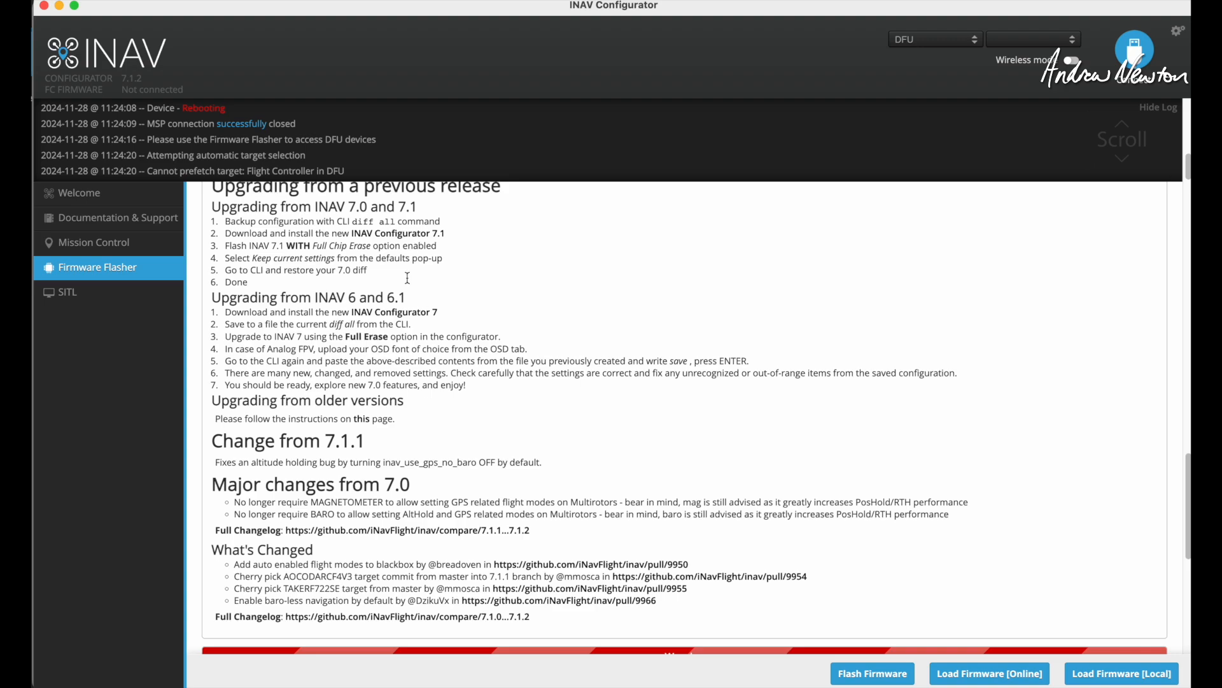
{"action": "scroll", "coordinate": [681, 443], "scroll_direction": "down", "scroll_amount": 8}
{"action": "scroll", "coordinate": [681, 439], "scroll_direction": "up", "scroll_amount": 20}
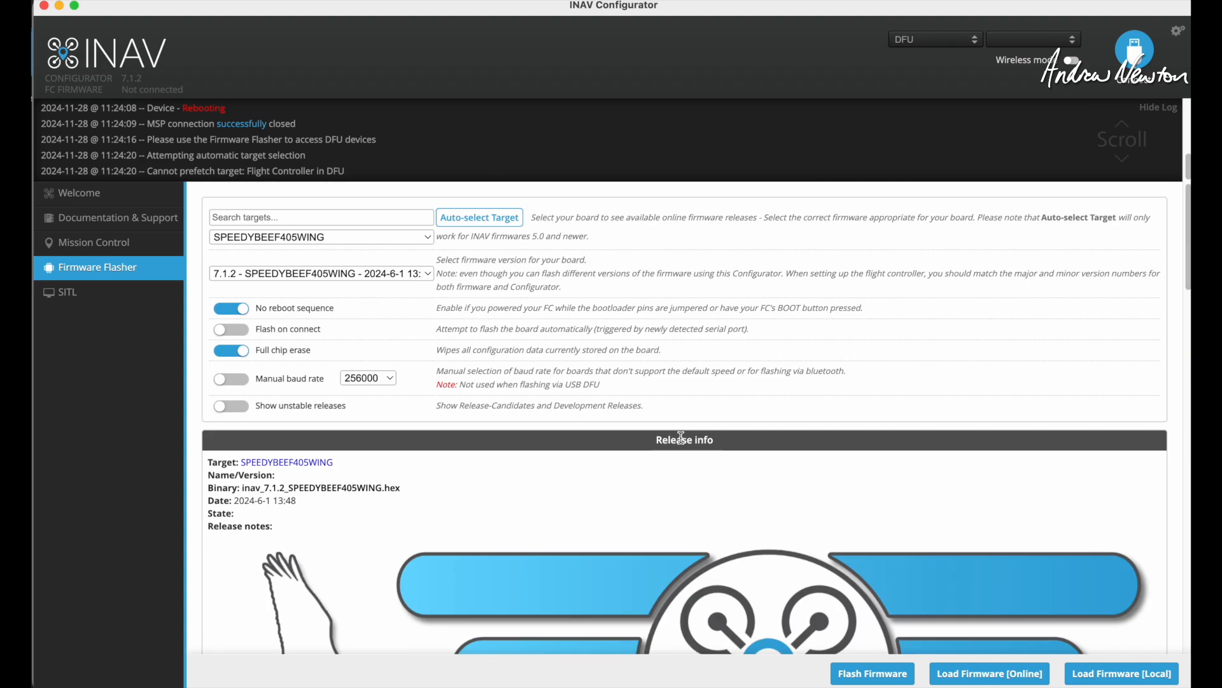
{"action": "left_click", "coordinate": [873, 669]}
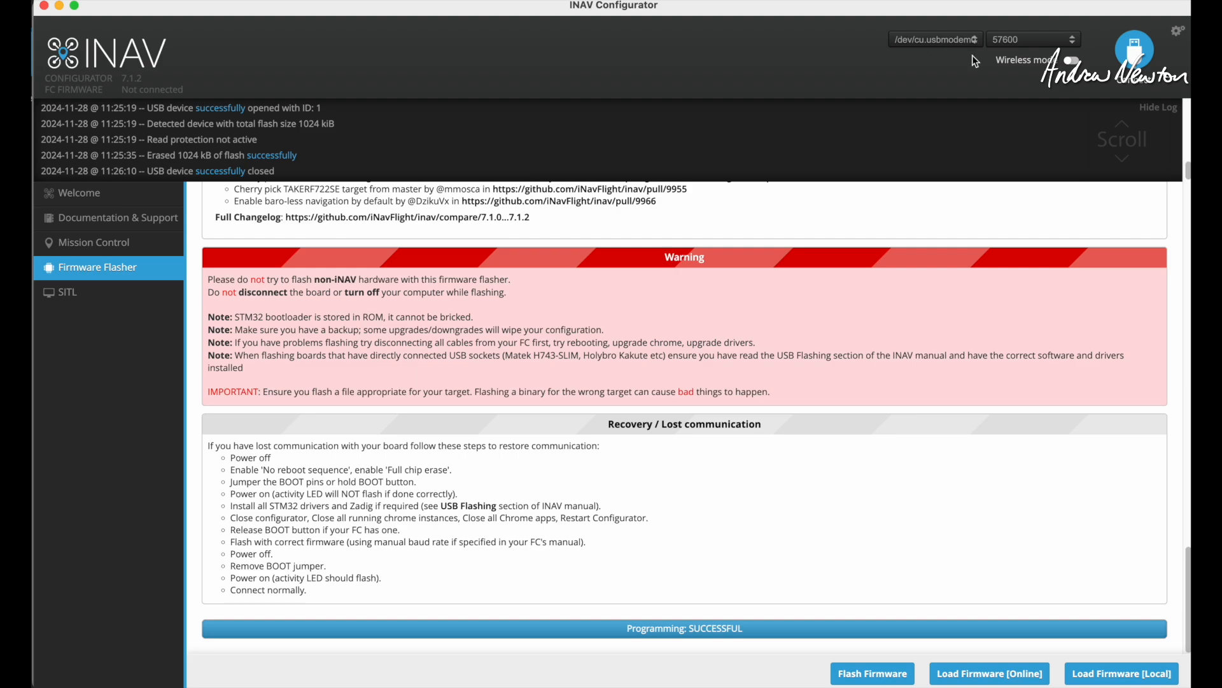
Reconnect to the flight controller and apply the Airplane with a Tail default values.
{"action": "left_click", "coordinate": [1138, 56]}
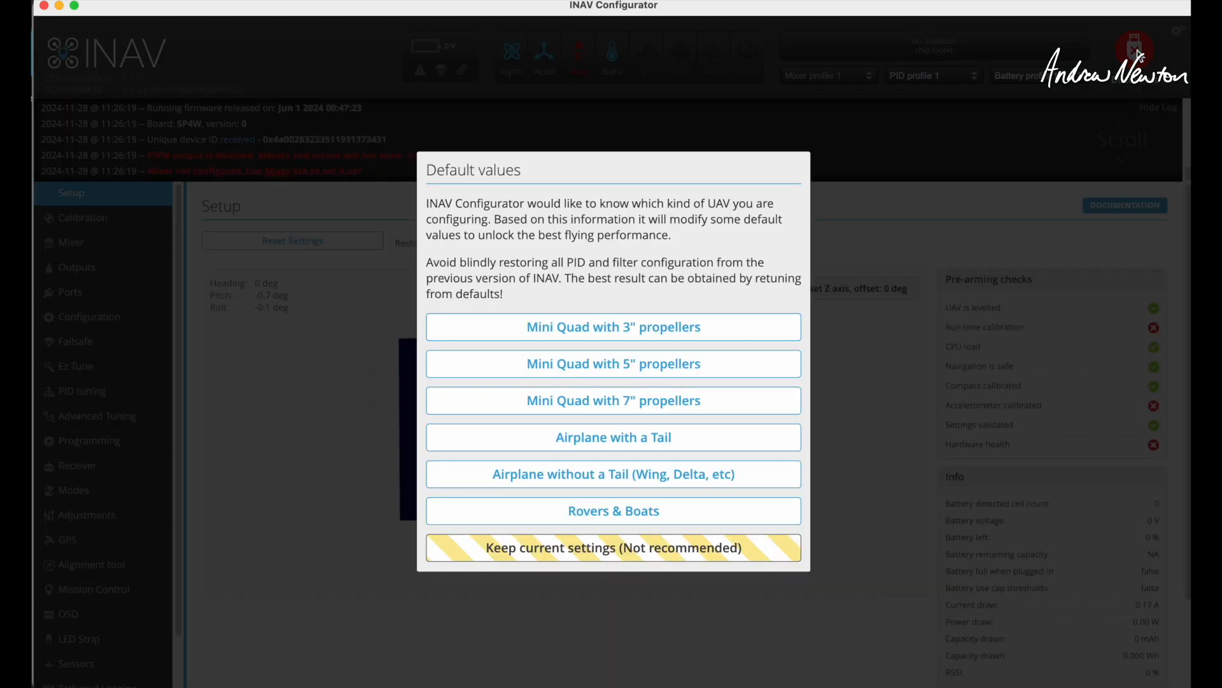
{"action": "left_click", "coordinate": [603, 442]}
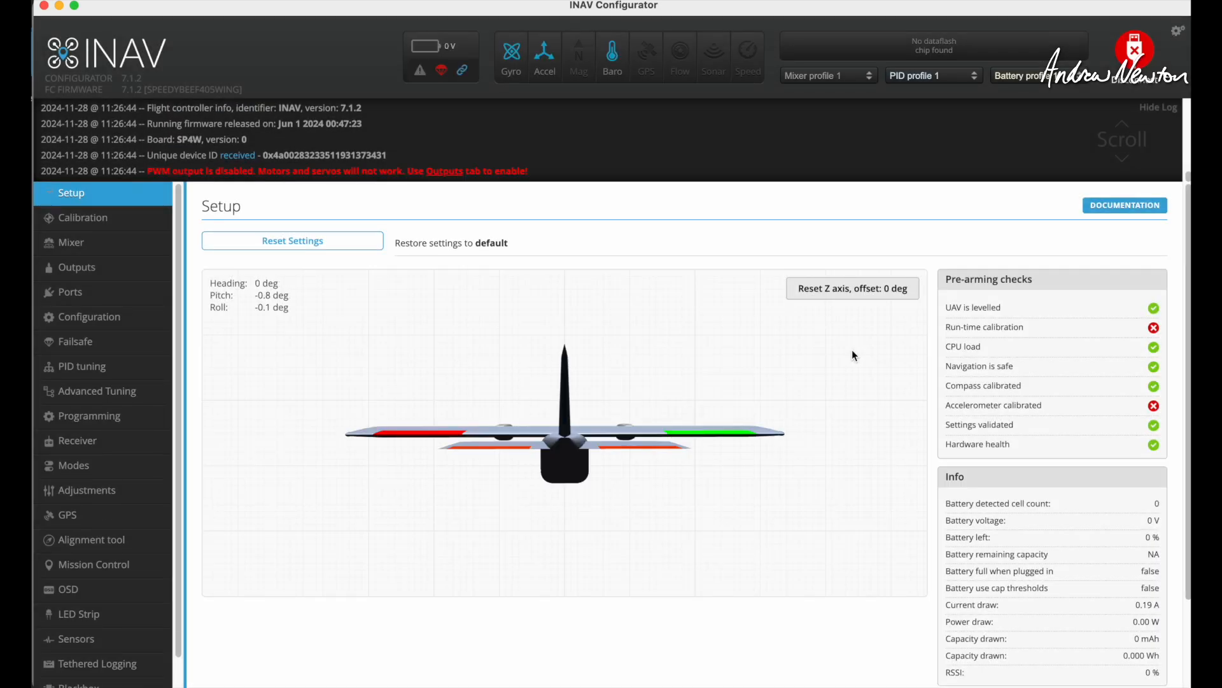
Check the accelerometer calibration state on the Calibration page and return to the Setup page.
{"action": "left_click", "coordinate": [103, 217]}
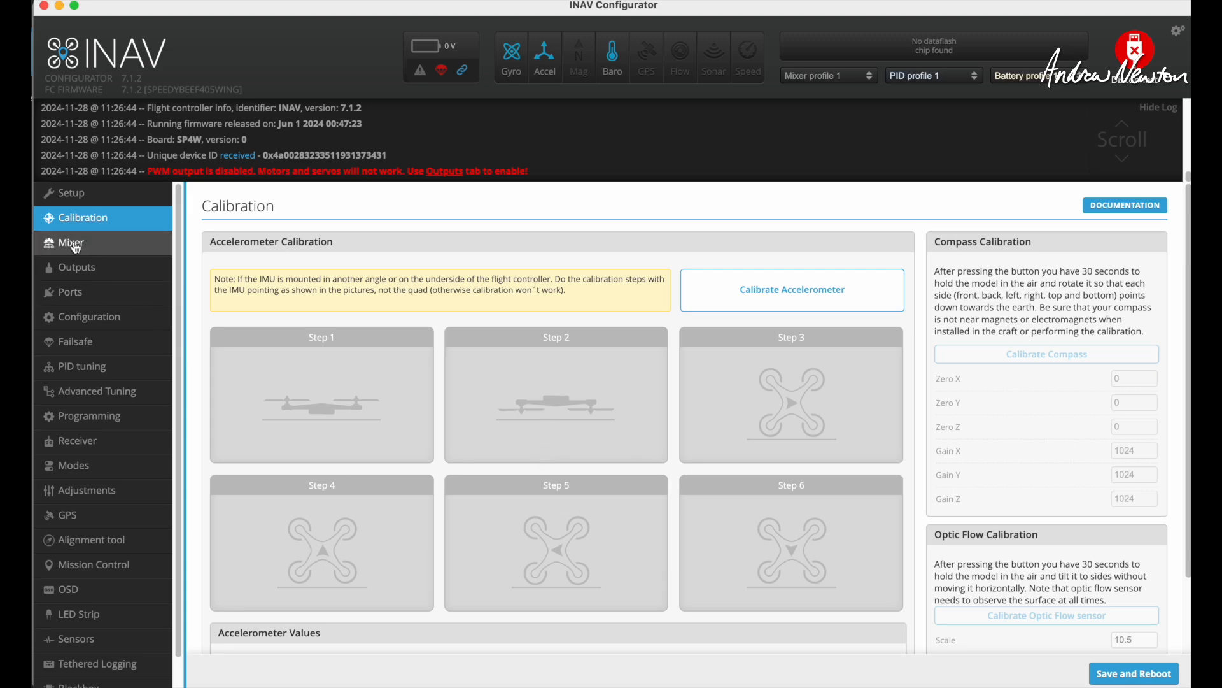
{"action": "left_click", "coordinate": [72, 193]}
Load the saved INAV 6.1.1 diff file ending in 112154.txt from the Desktop into the CLI and execute its commands.
{"action": "scroll", "coordinate": [72, 293], "scroll_direction": "down", "scroll_amount": 1}
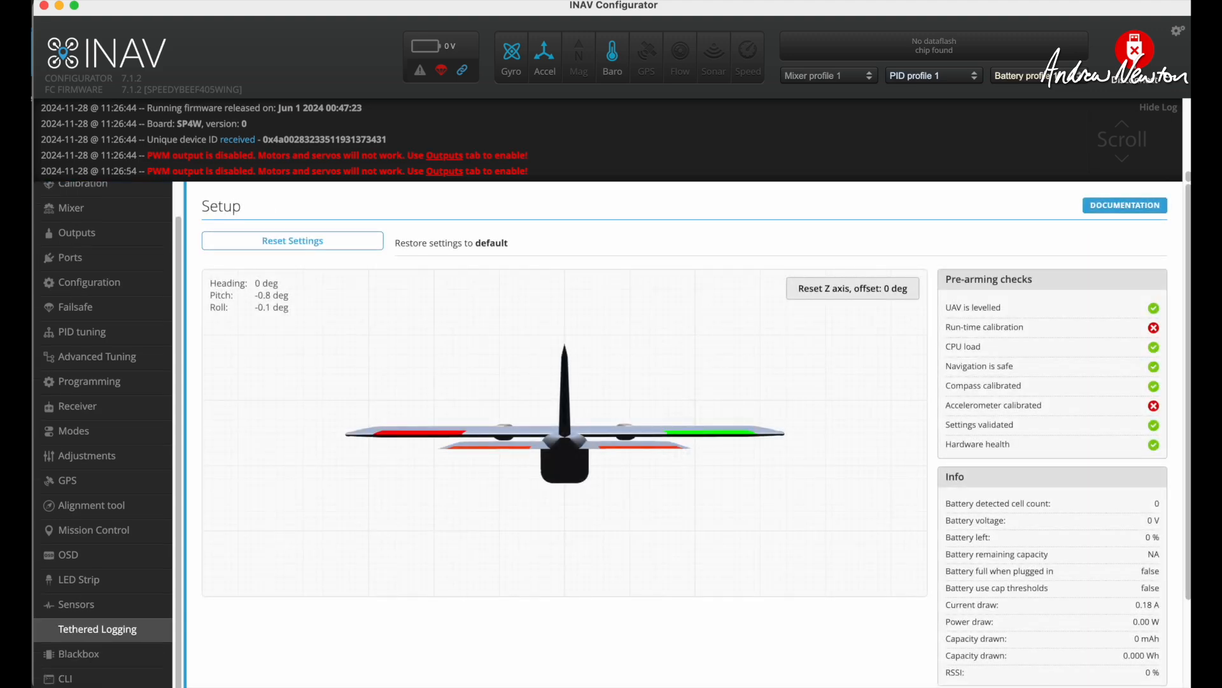
{"action": "left_click", "coordinate": [77, 679]}
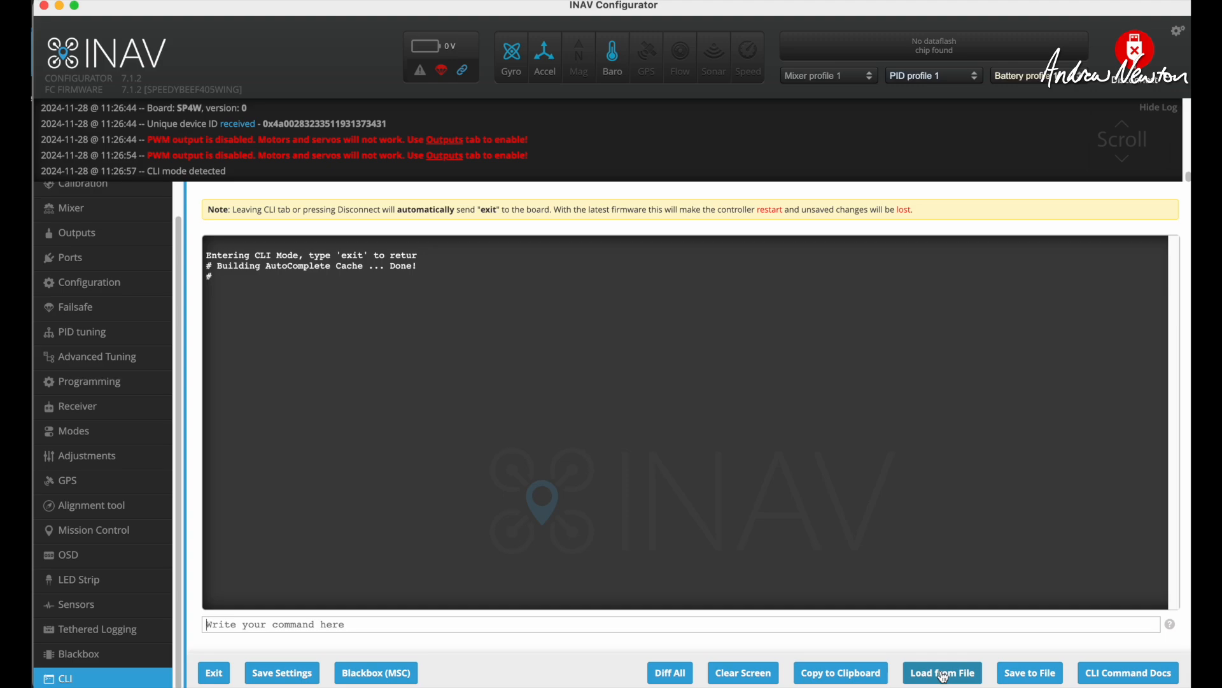
{"action": "left_click", "coordinate": [944, 673]}
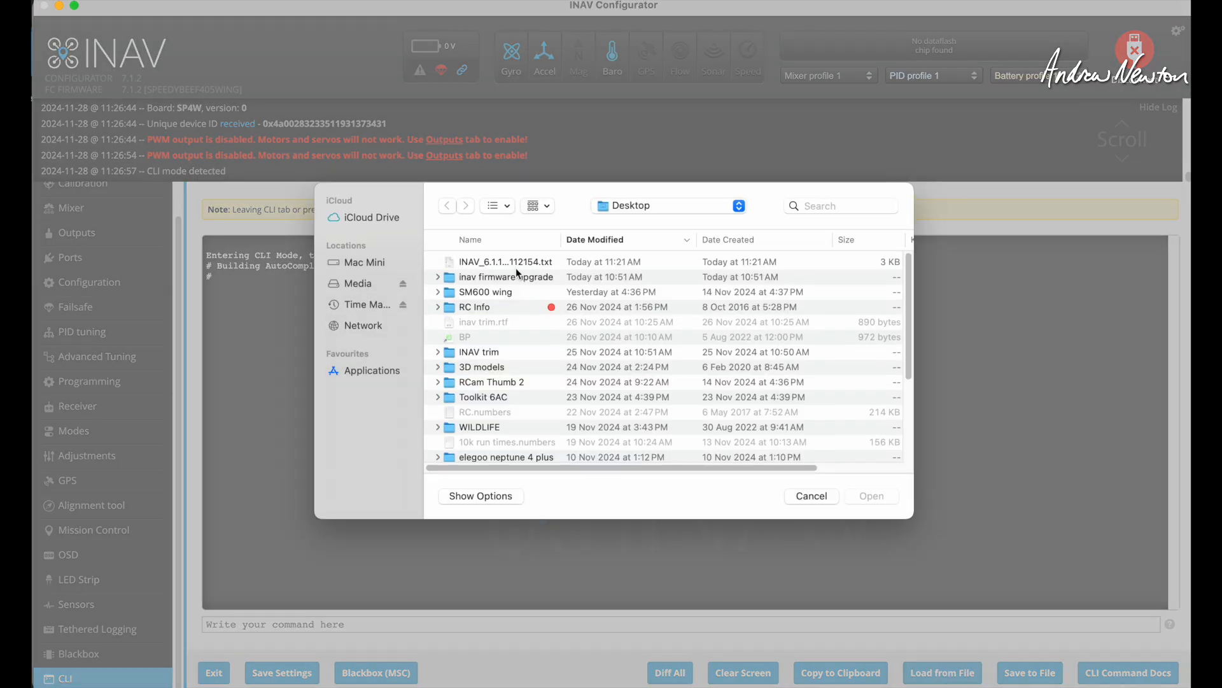
{"action": "left_click", "coordinate": [519, 261]}
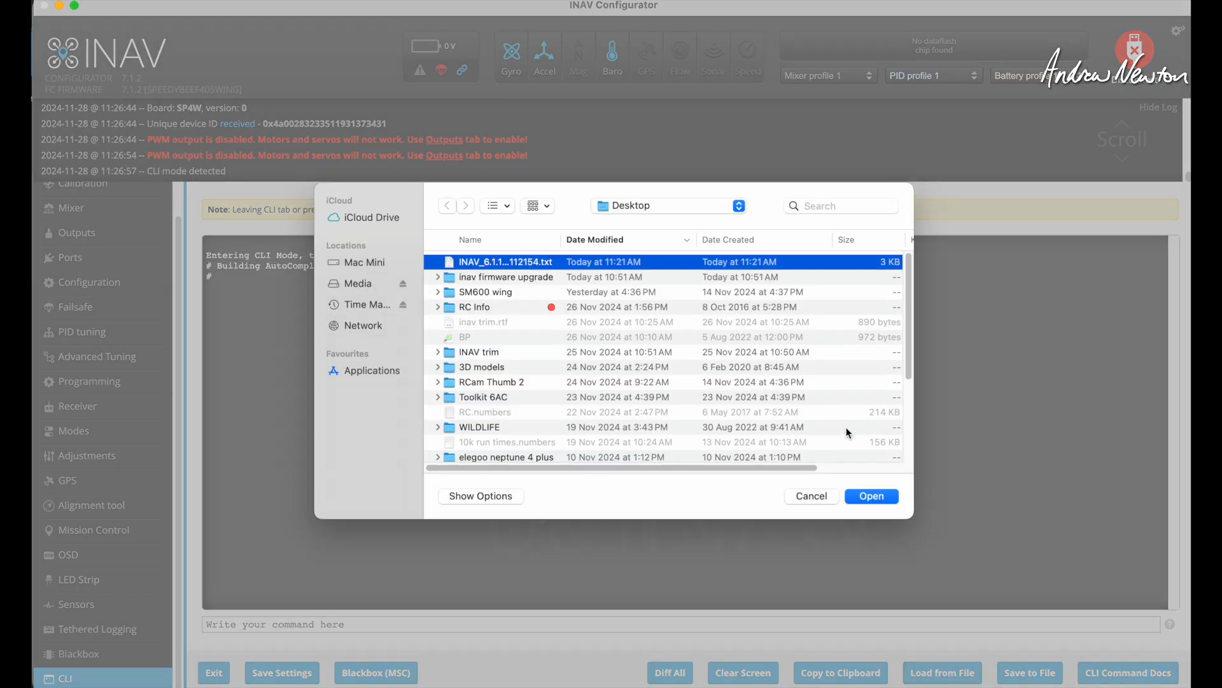
{"action": "left_click", "coordinate": [873, 497]}
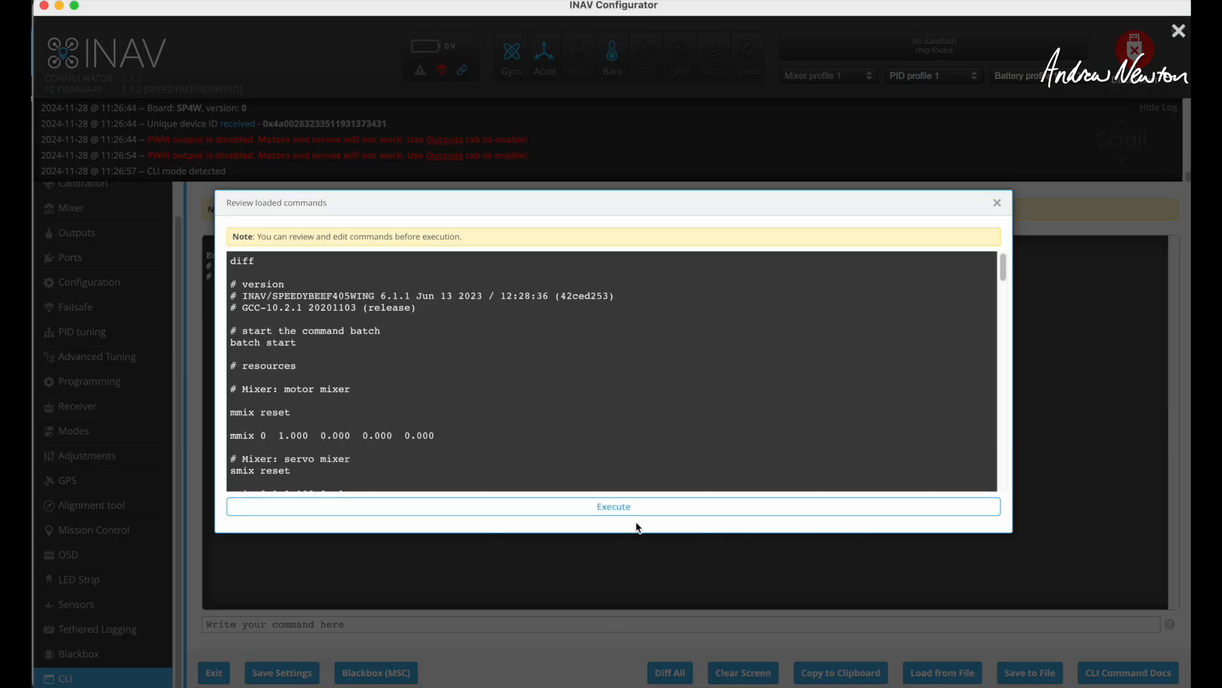
{"action": "left_click", "coordinate": [617, 508]}
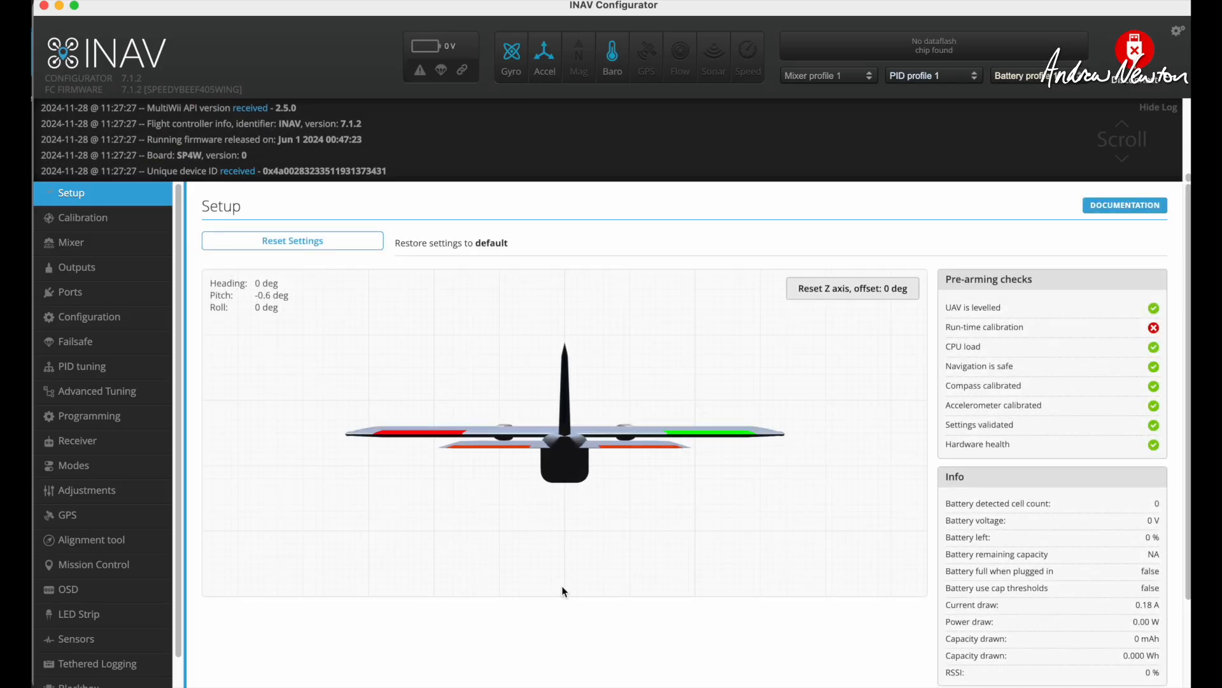
Review the restored accelerometer calibration, checking all six steps and the Acc Zero and Acc Gain values.
{"action": "left_click", "coordinate": [98, 226]}
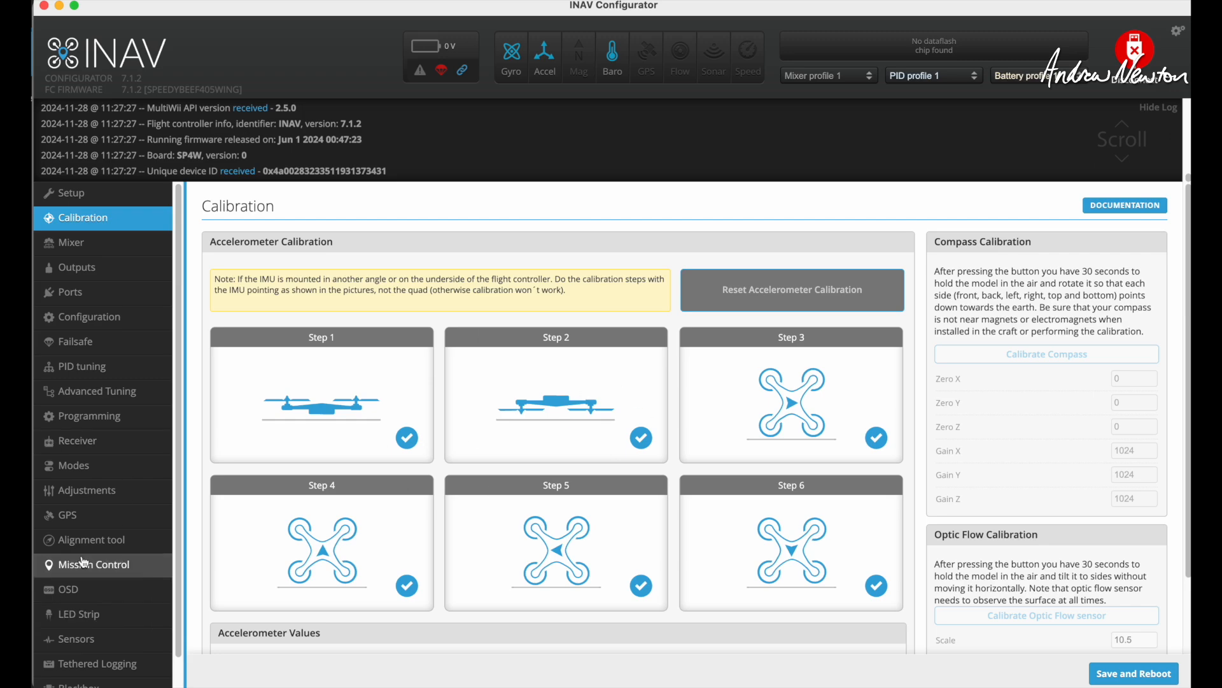
{"action": "scroll", "coordinate": [112, 516], "scroll_direction": "down", "scroll_amount": 1}
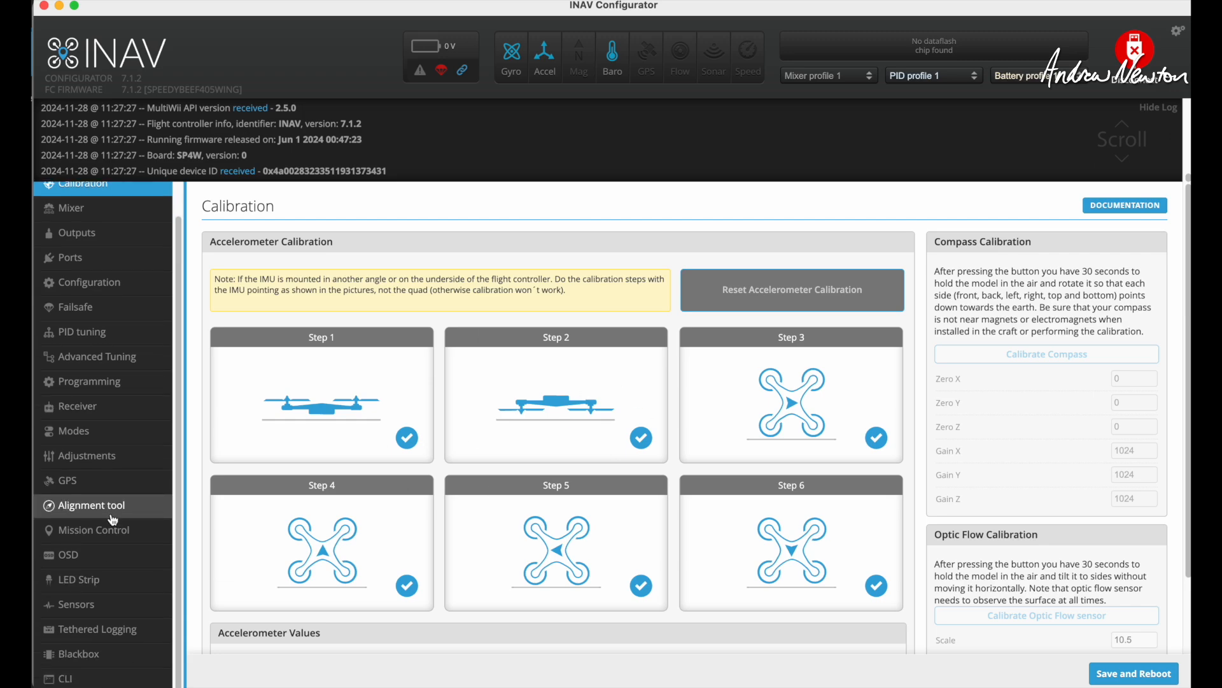
{"action": "scroll", "coordinate": [113, 517], "scroll_direction": "up", "scroll_amount": 1}
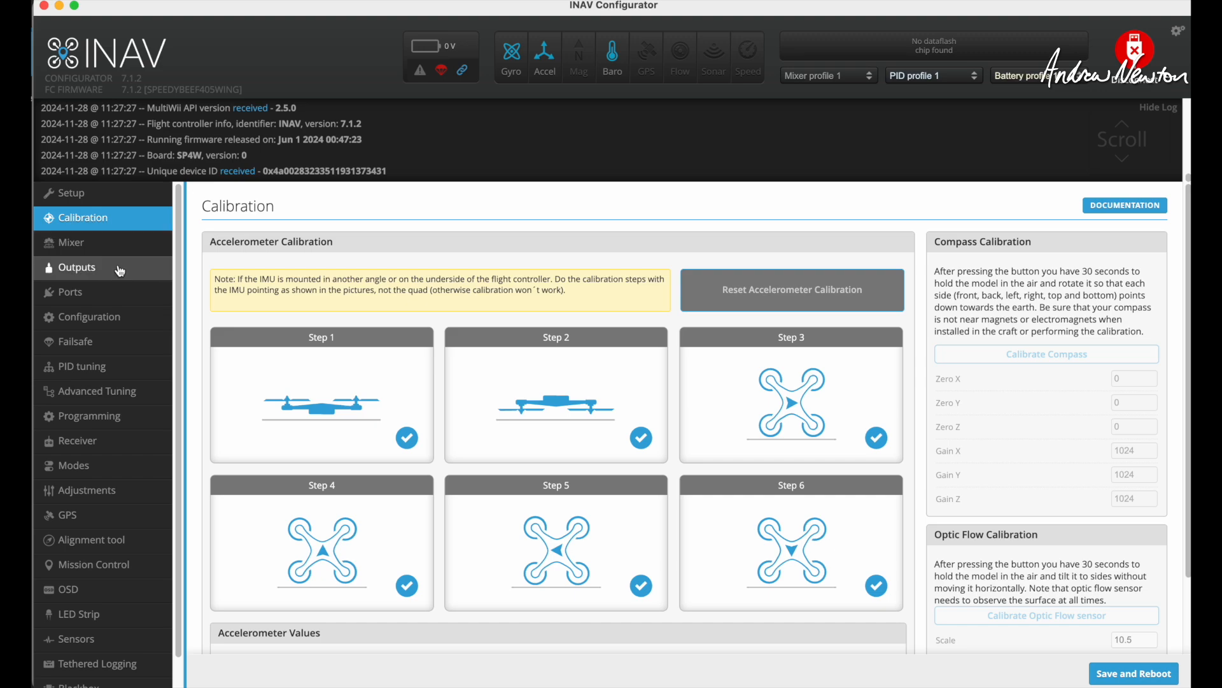
{"action": "scroll", "coordinate": [568, 400], "scroll_direction": "down", "scroll_amount": 3}
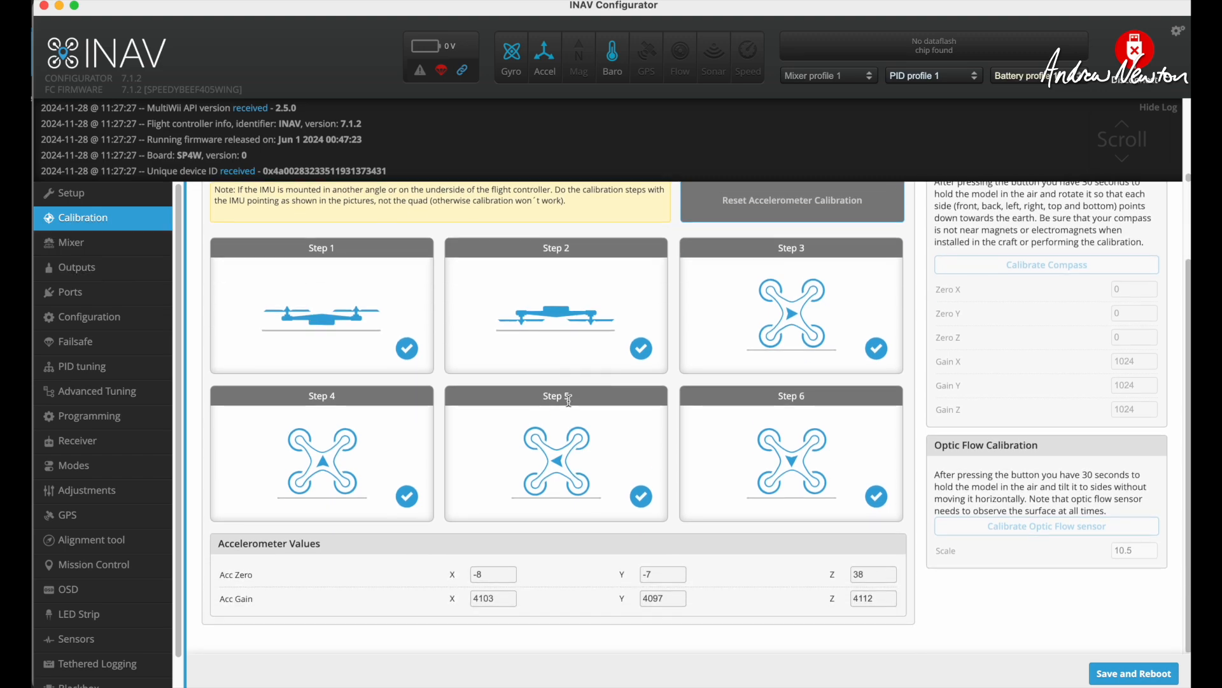
{"action": "scroll", "coordinate": [561, 420], "scroll_direction": "up", "scroll_amount": 3}
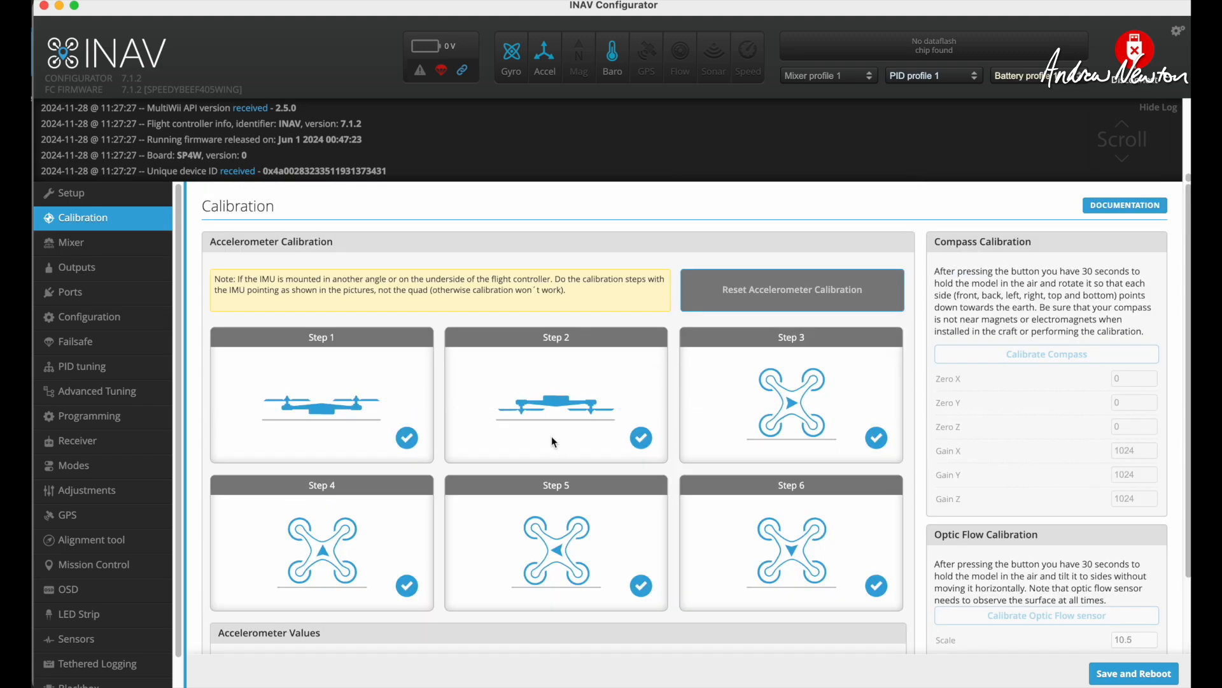